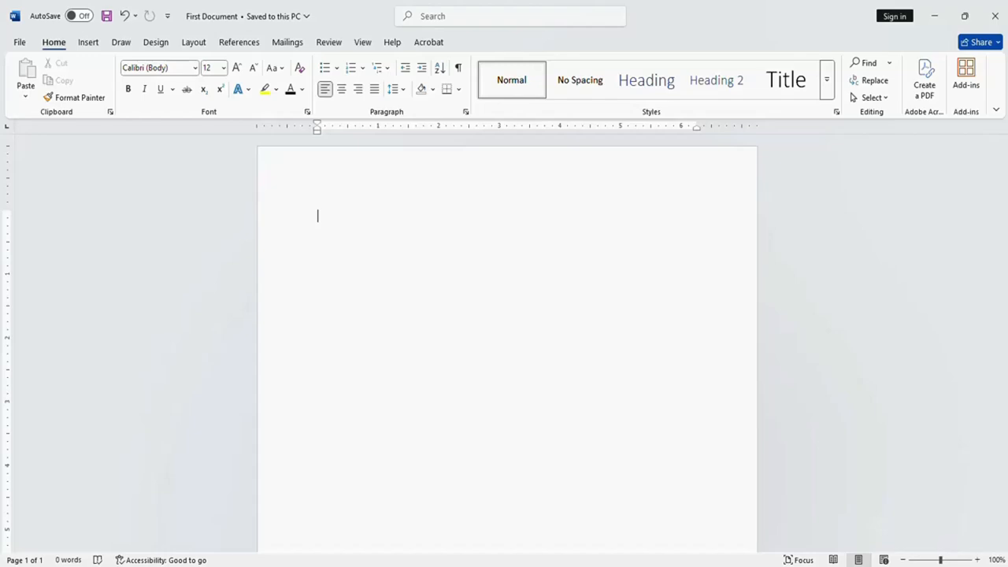
Enter the sentence "This is my computer." in the blank document.
{"action": "type", "text": "This "}
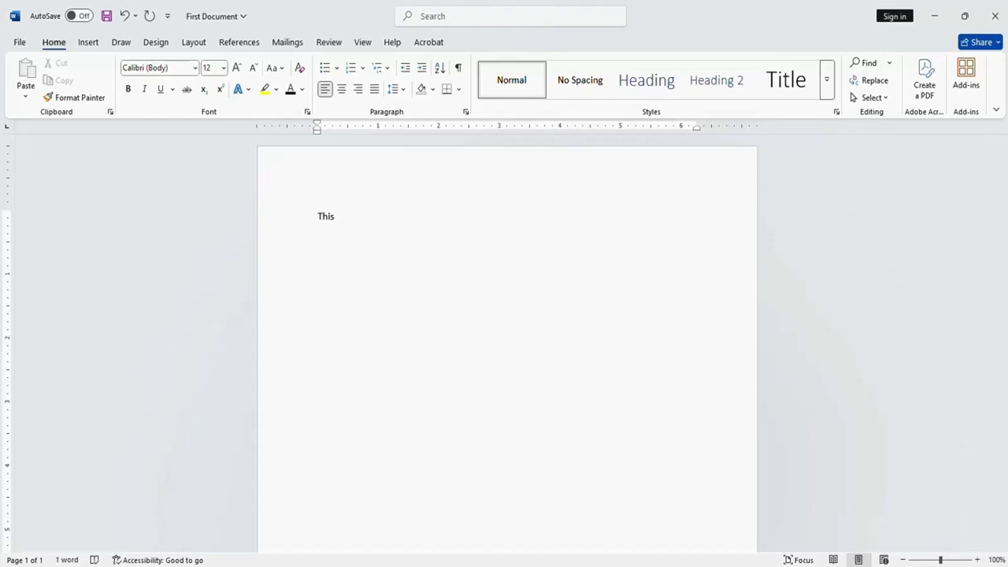
{"action": "type", "text": "is my"}
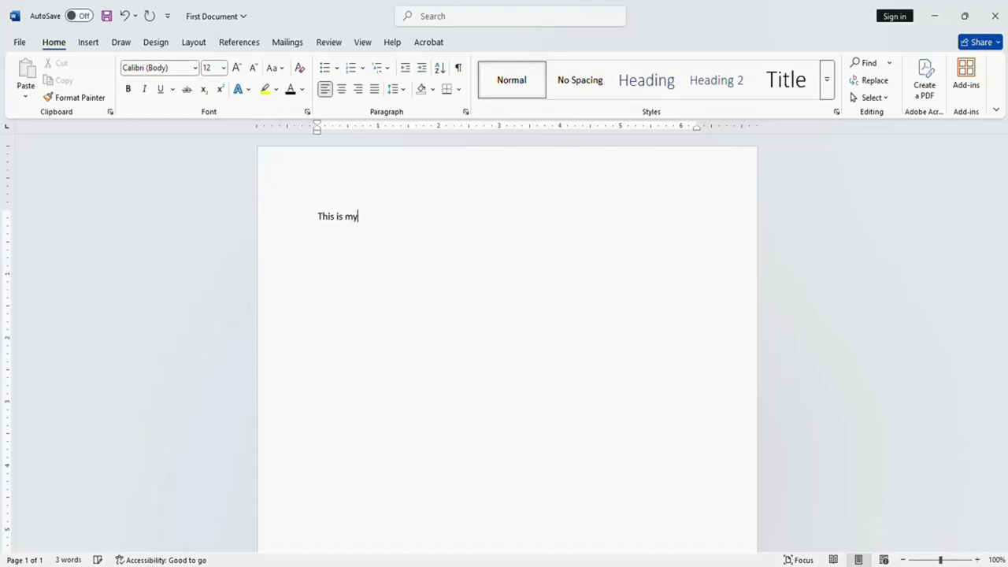
{"action": "type", "text": " computer."}
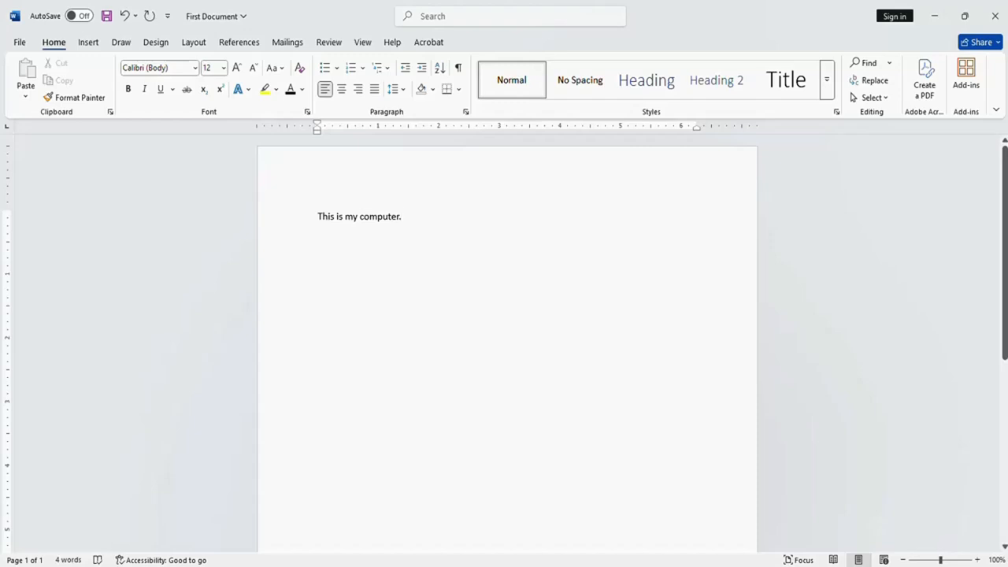
Set the whole sentence "This is my computer." in Arial Black at font size 20.
{"action": "key", "text": "ctrl+shift+Left"}
{"action": "key", "text": "ctrl+shift+Left"}
{"action": "key", "text": "ctrl+shift+Left"}
{"action": "key", "text": "ctrl+shift+Left"}
{"action": "key", "text": "ctrl+shift+Left"}
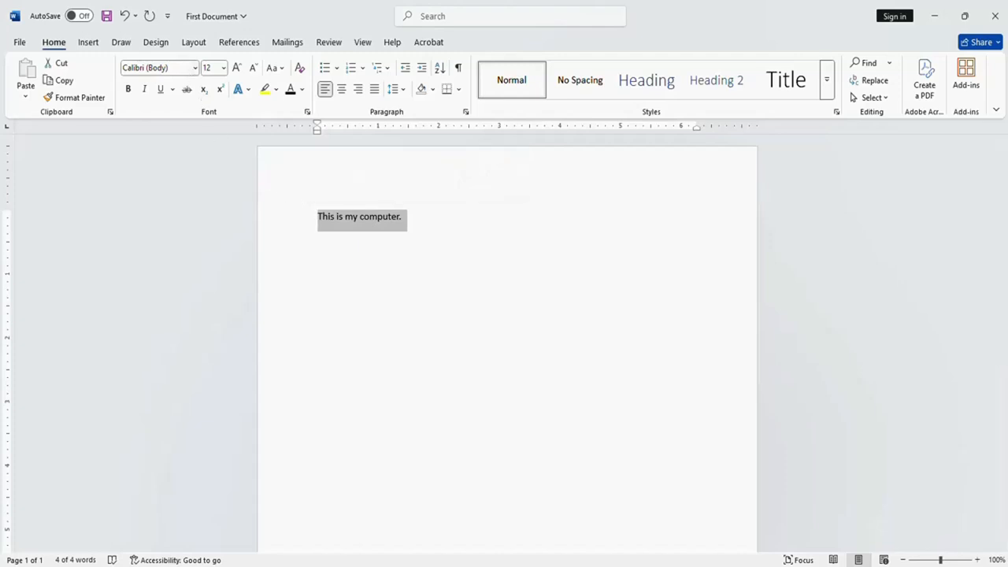
{"action": "left_click", "coordinate": [194, 70]}
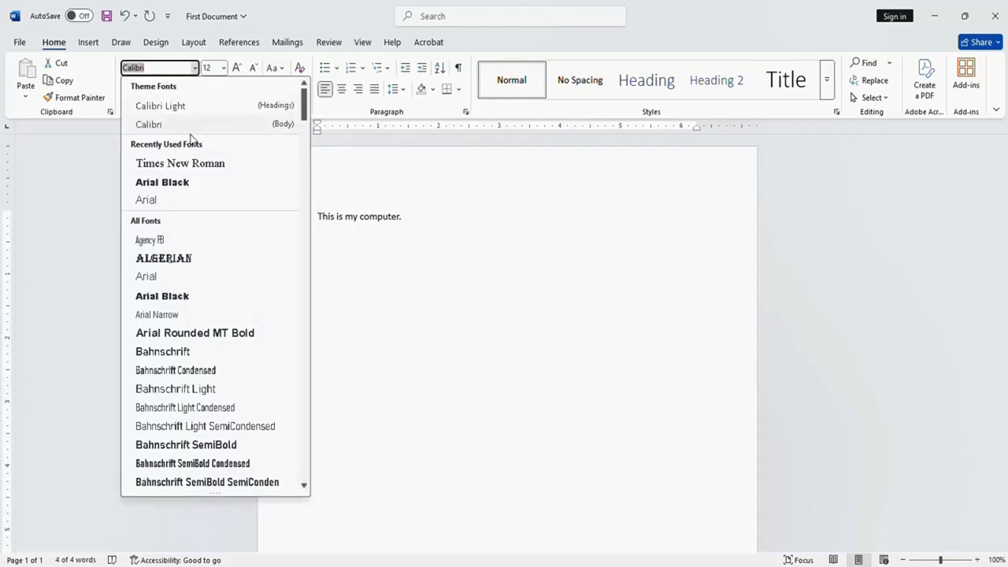
{"action": "left_click", "coordinate": [171, 182]}
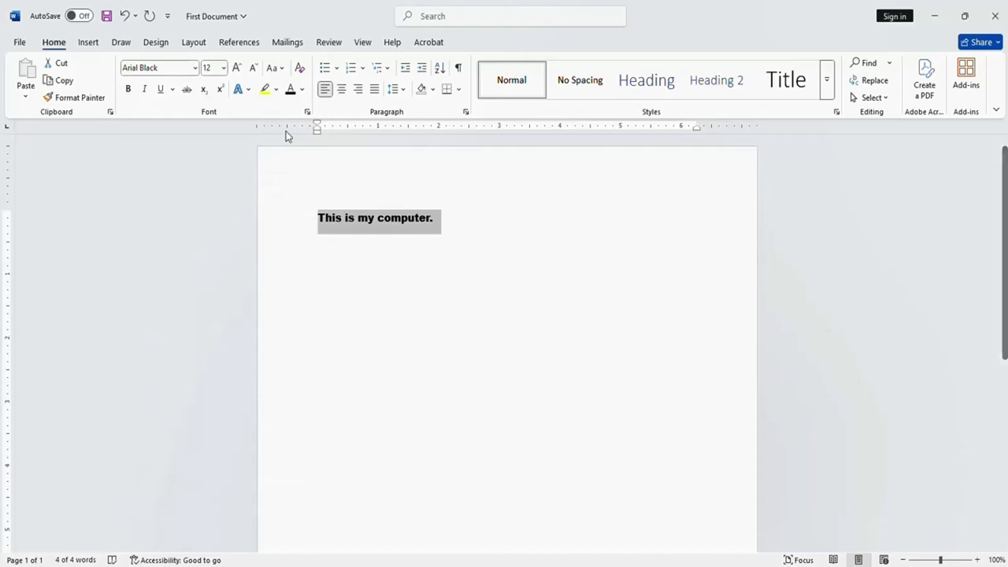
{"action": "left_click", "coordinate": [224, 70]}
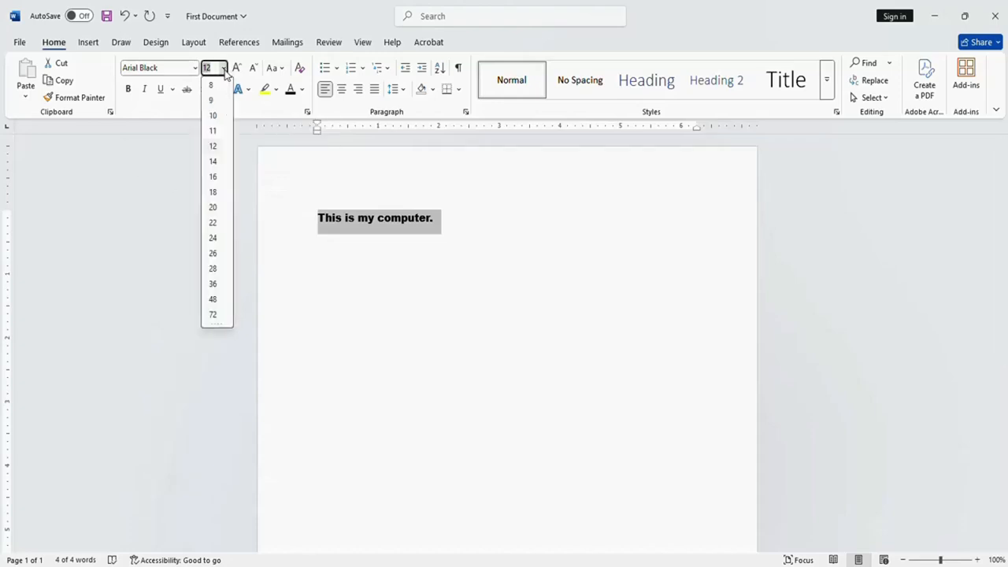
{"action": "left_click", "coordinate": [215, 209]}
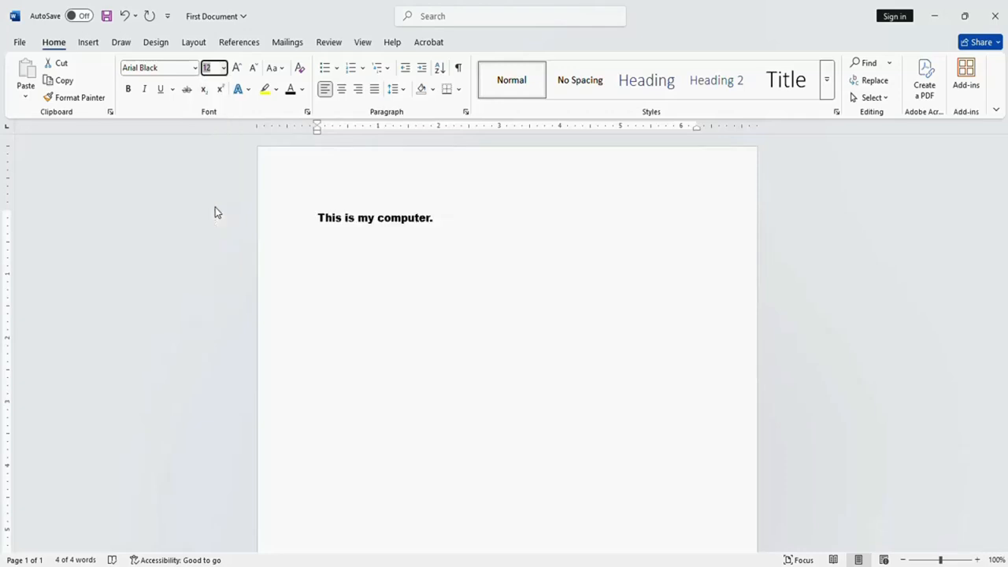
Change the sentence's font colour to the standard red and deselect it.
{"action": "left_click", "coordinate": [303, 91]}
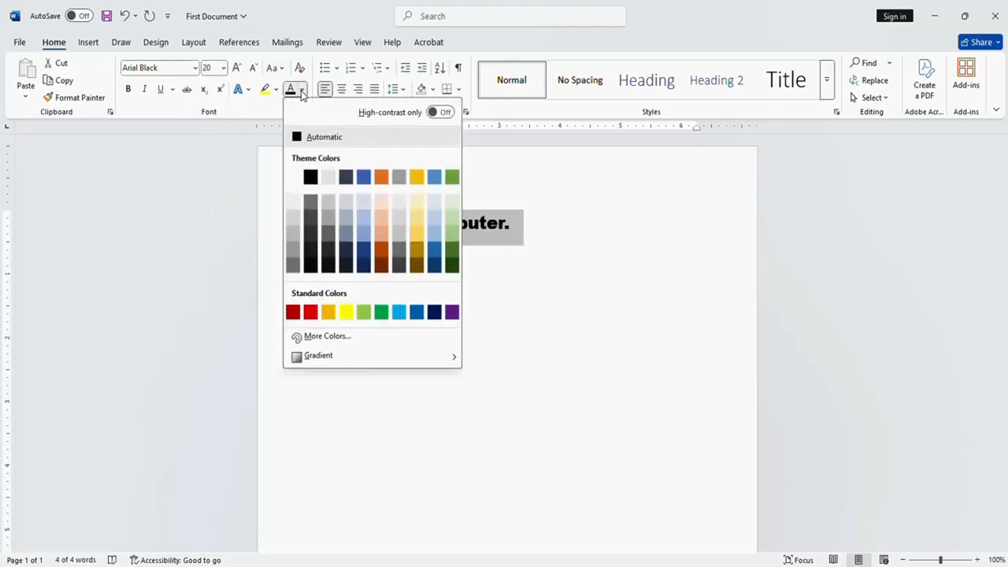
{"action": "left_click", "coordinate": [310, 313]}
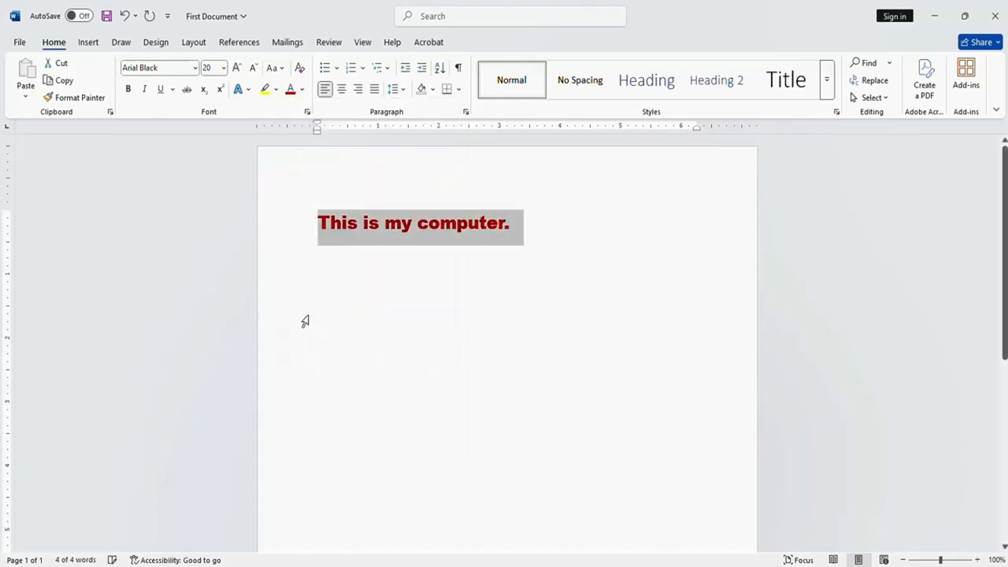
{"action": "left_click", "coordinate": [520, 230]}
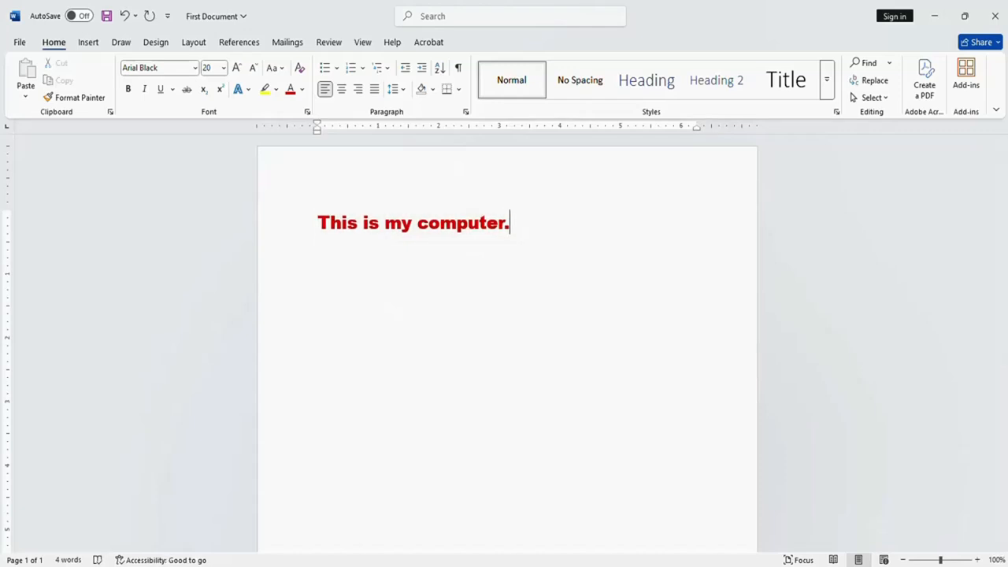
Undo the sentence's colour, size and font changes.
{"action": "left_click", "coordinate": [123, 16]}
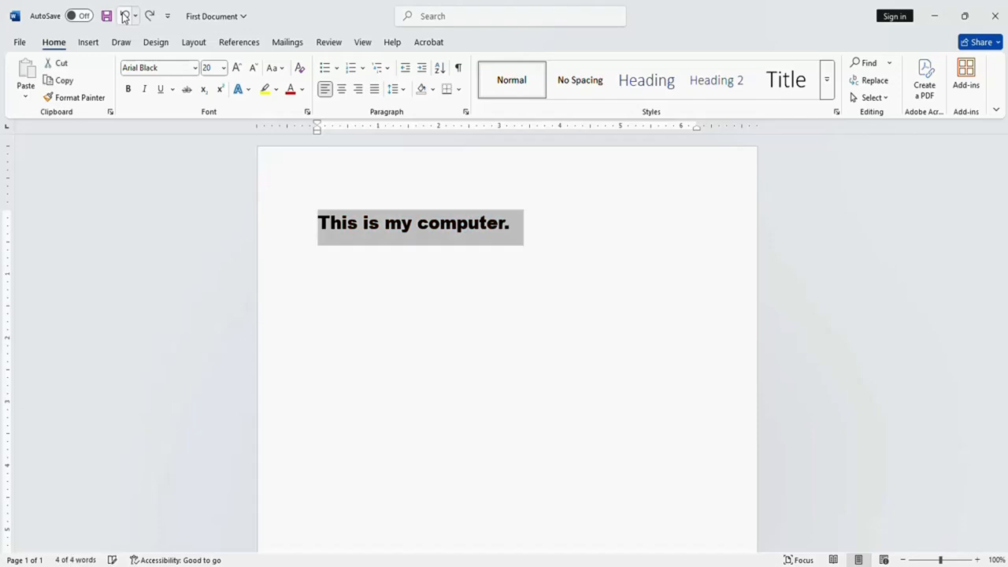
{"action": "left_click", "coordinate": [123, 16]}
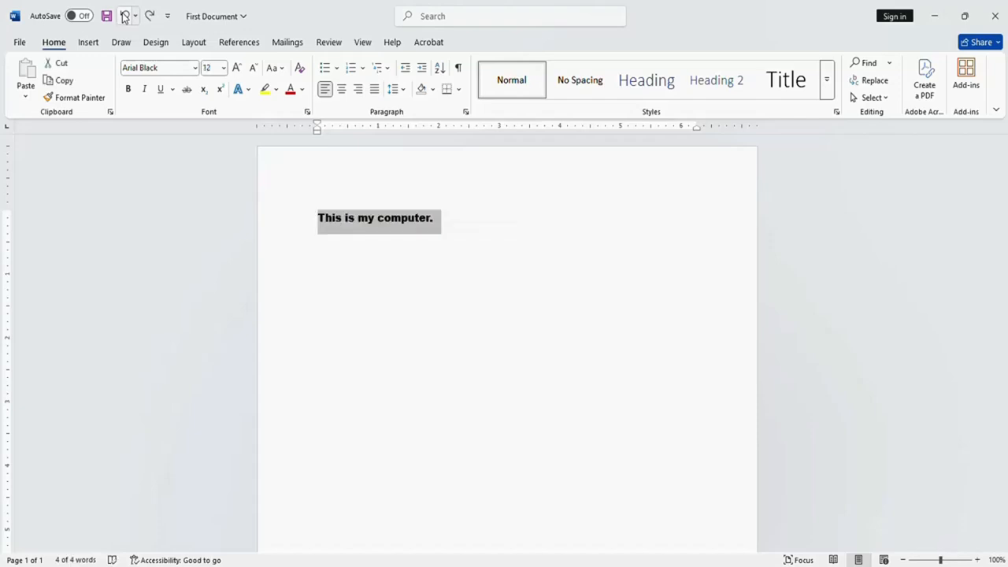
{"action": "left_click", "coordinate": [124, 16]}
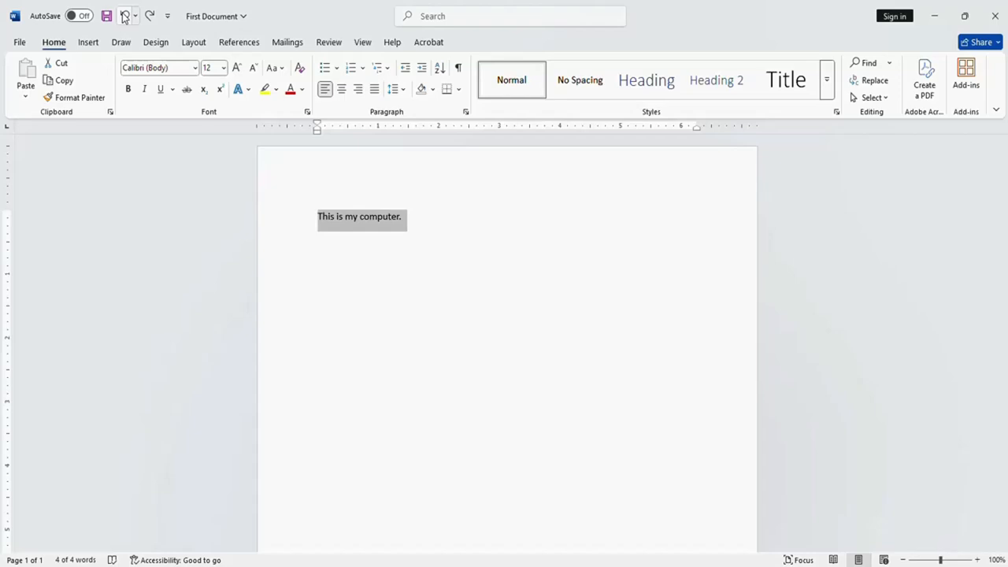
{"action": "left_click", "coordinate": [124, 17]}
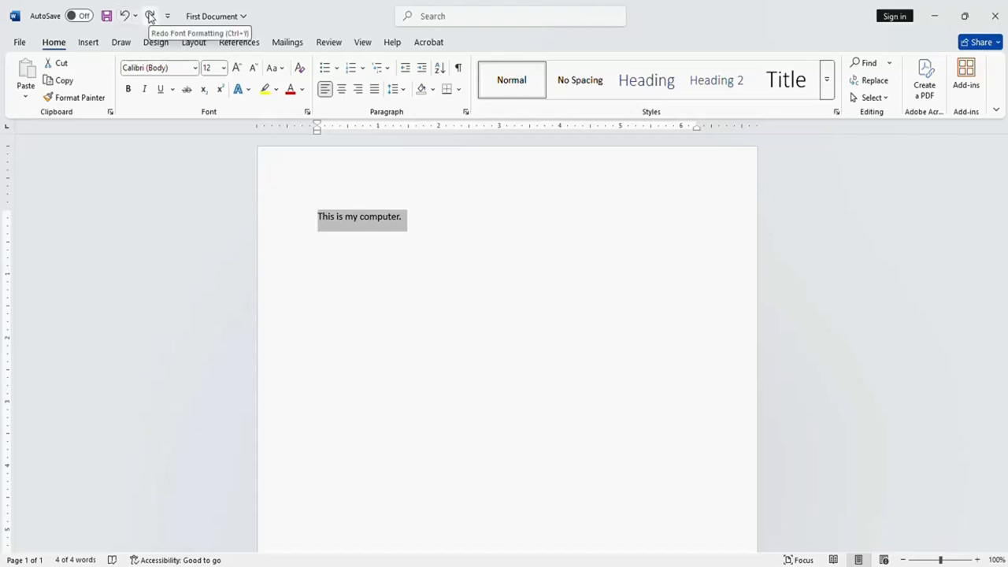
Redo the font, size and colour changes on the sentence and place the cursor at its end.
{"action": "left_click", "coordinate": [150, 17]}
{"action": "left_click", "coordinate": [149, 17]}
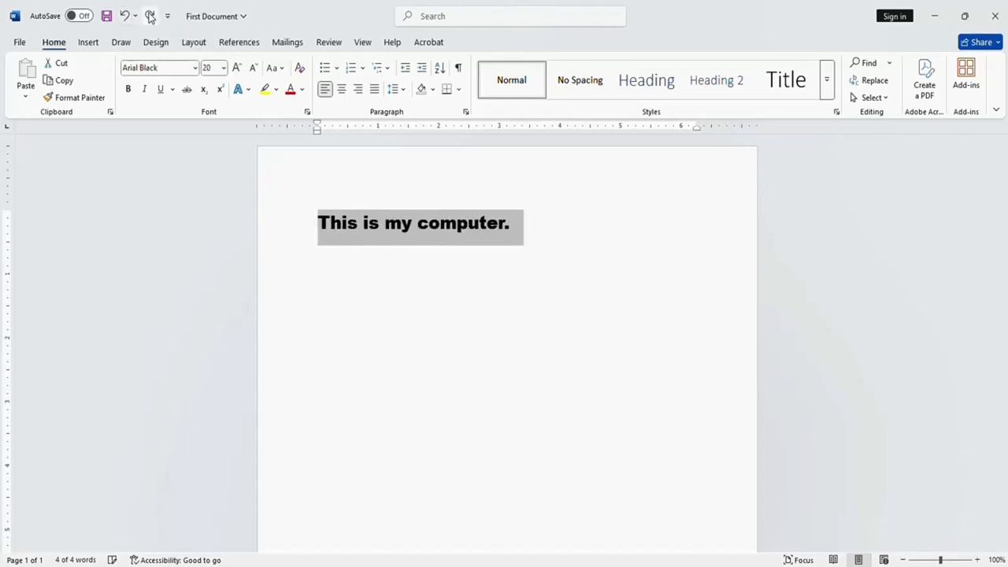
{"action": "left_click", "coordinate": [150, 17]}
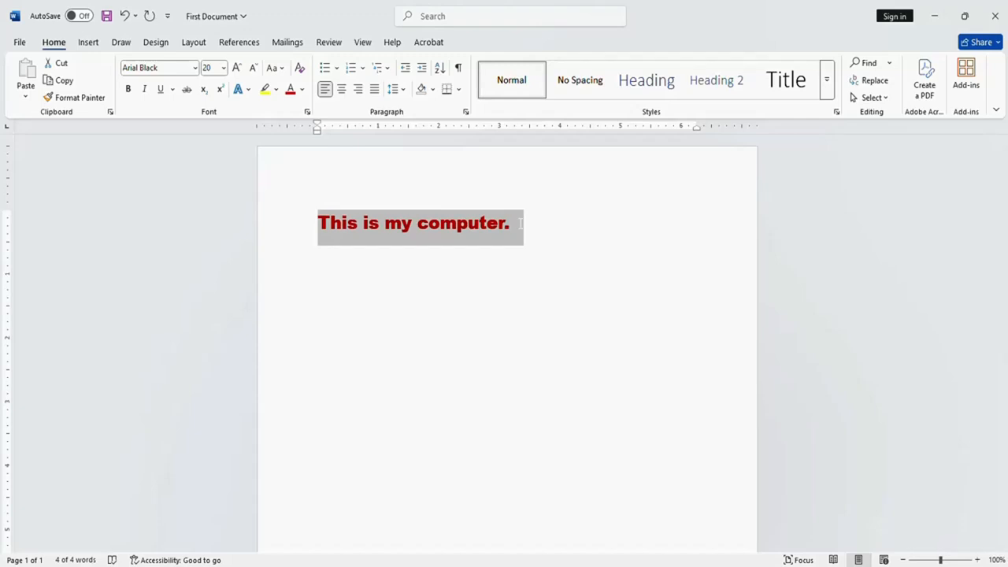
{"action": "left_click", "coordinate": [520, 223]}
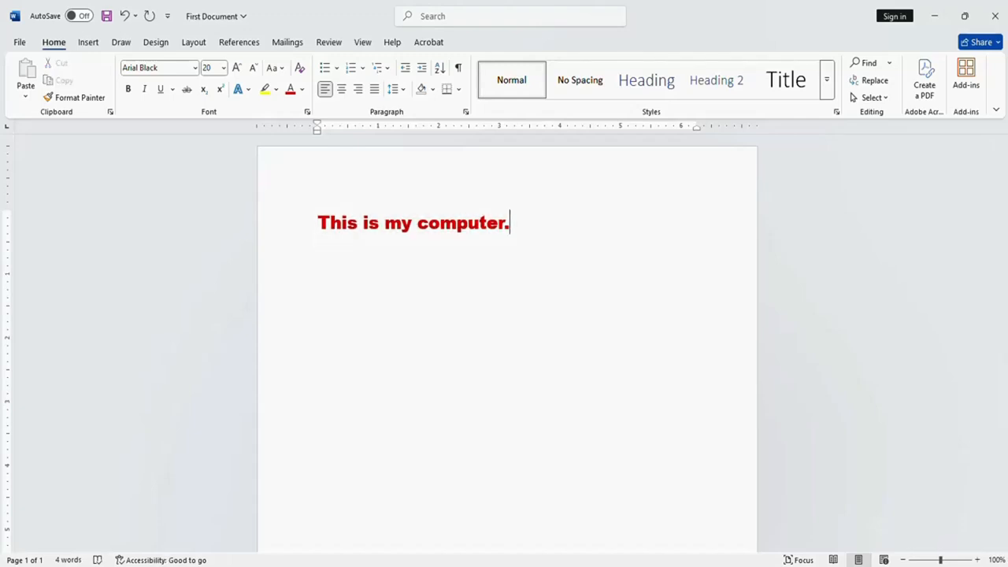
Start a new line below the red sentence with the font set to Times New Roman, size 12, Automatic colour.
{"action": "key", "text": "Return"}
{"action": "left_click", "coordinate": [194, 68]}
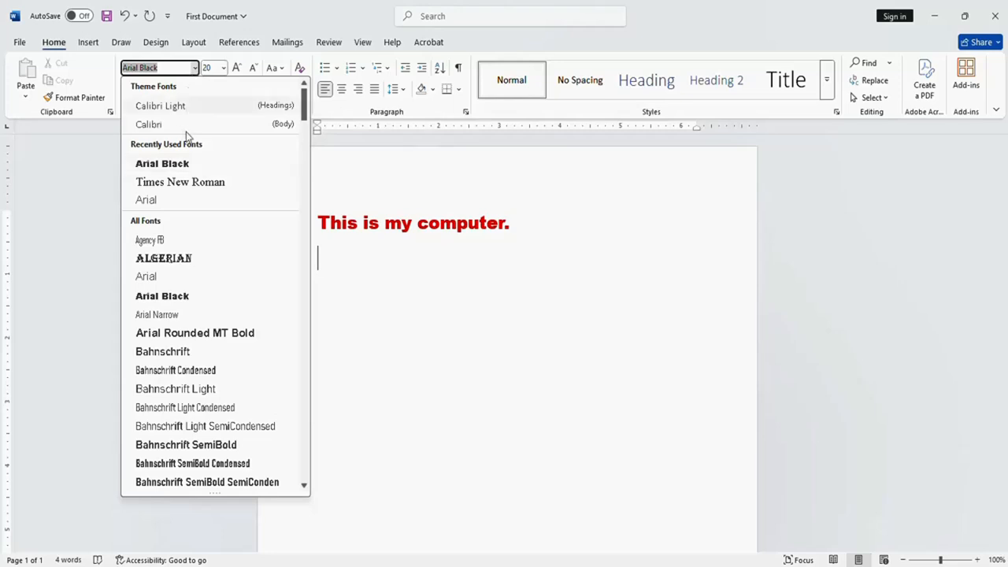
{"action": "left_click", "coordinate": [185, 184]}
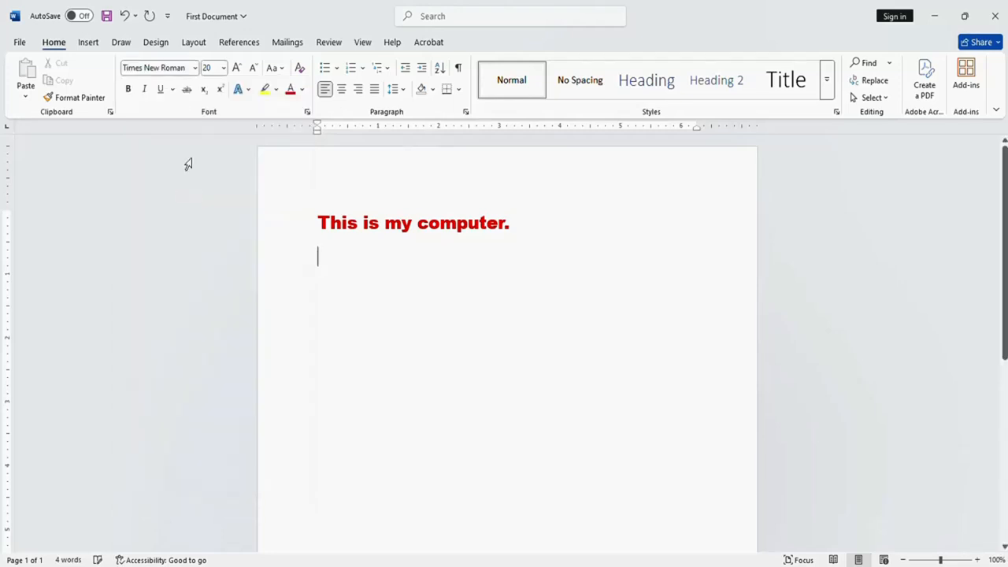
{"action": "left_click", "coordinate": [225, 70]}
{"action": "key", "text": "Escape"}
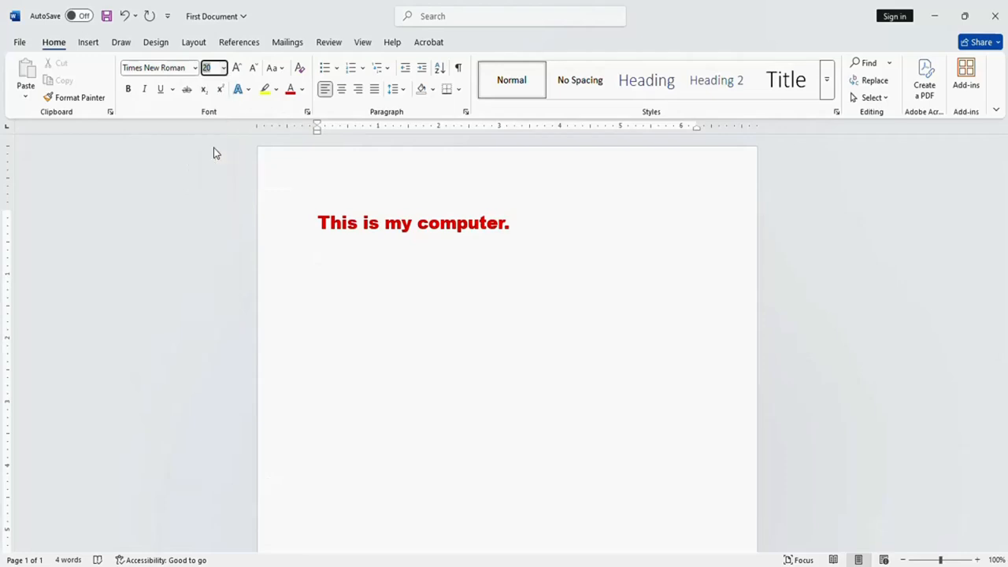
{"action": "key", "text": "Escape"}
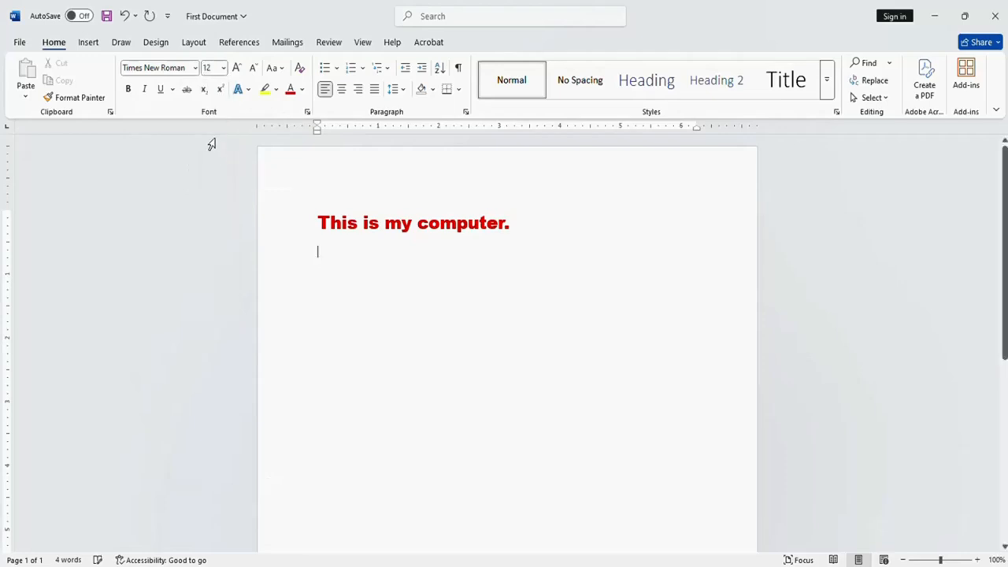
{"action": "left_click", "coordinate": [304, 91]}
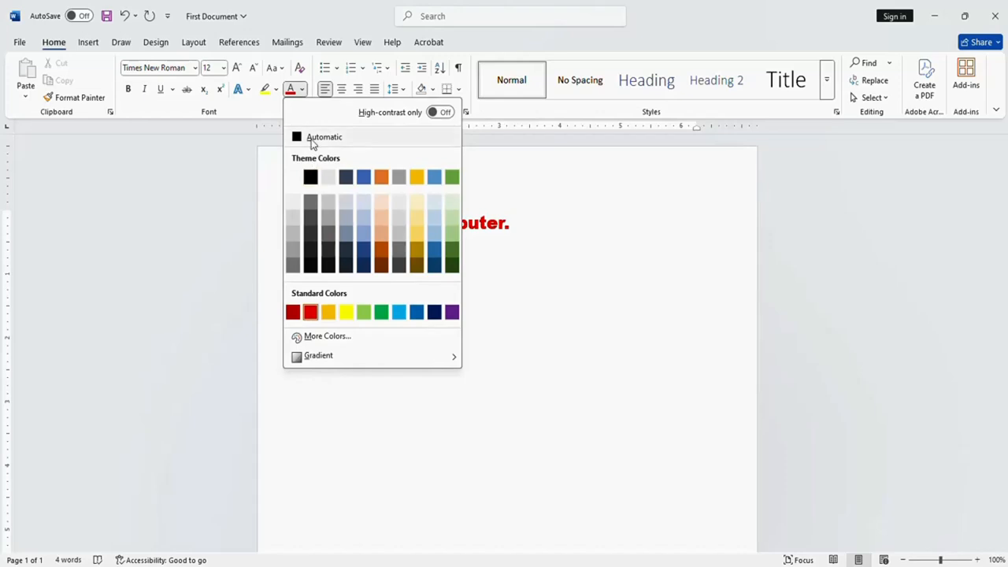
{"action": "left_click", "coordinate": [310, 137]}
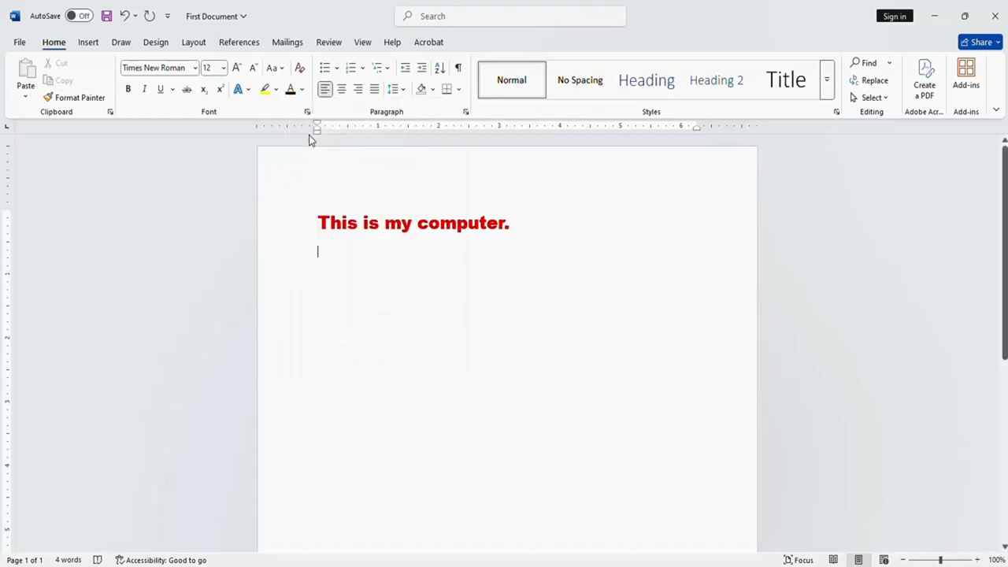
Enter "This is my computer" on the second line.
{"action": "type", "text": "Thisvis"}
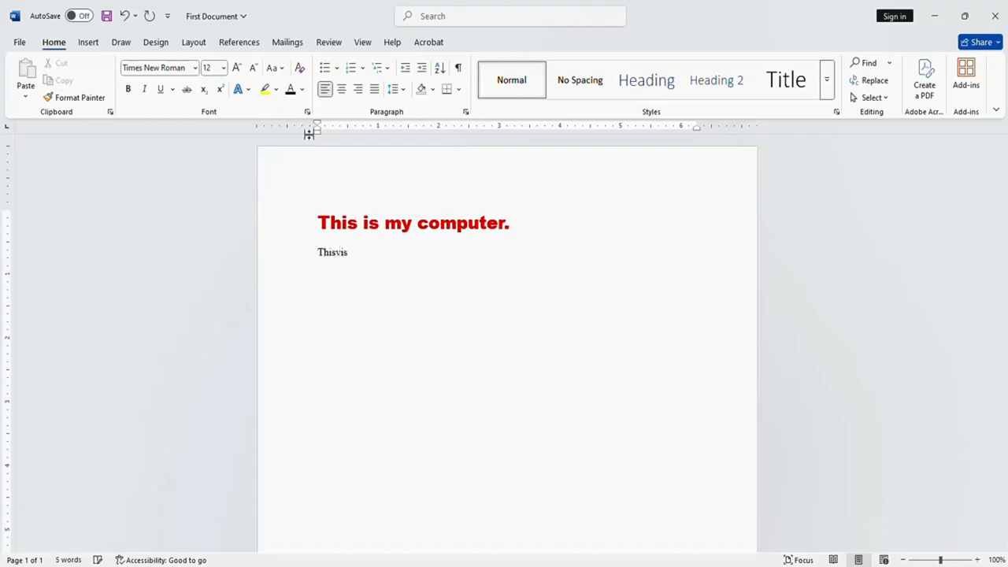
{"action": "key", "text": "BackSpace"}
{"action": "key", "text": "BackSpace"}
{"action": "key", "text": "BackSpace"}
{"action": "type", "text": "s is my computer"}
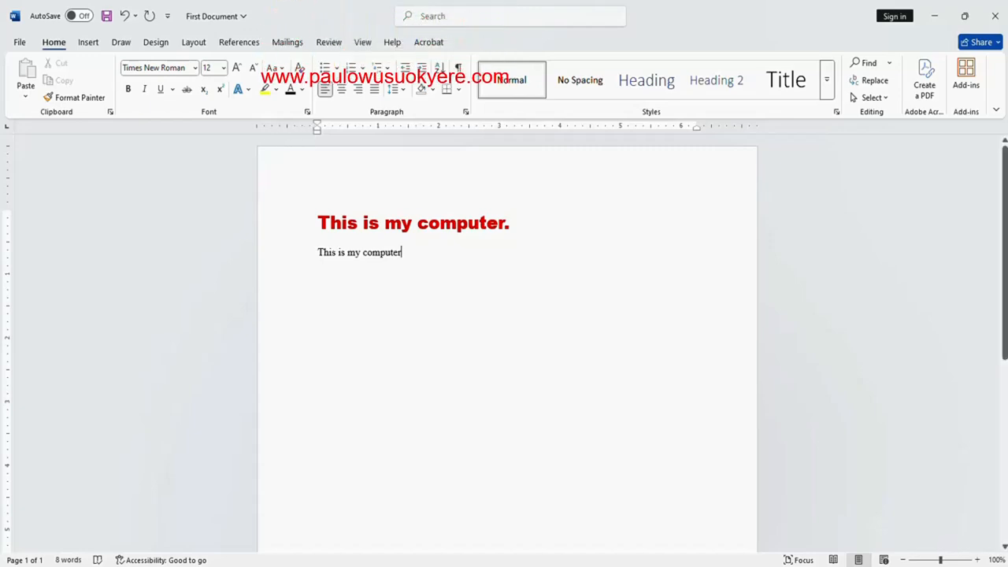
Colour only the word "computer" on the second line with the standard green.
{"action": "left_click_drag", "start_coordinate": [404, 254], "coordinate": [321, 252]}
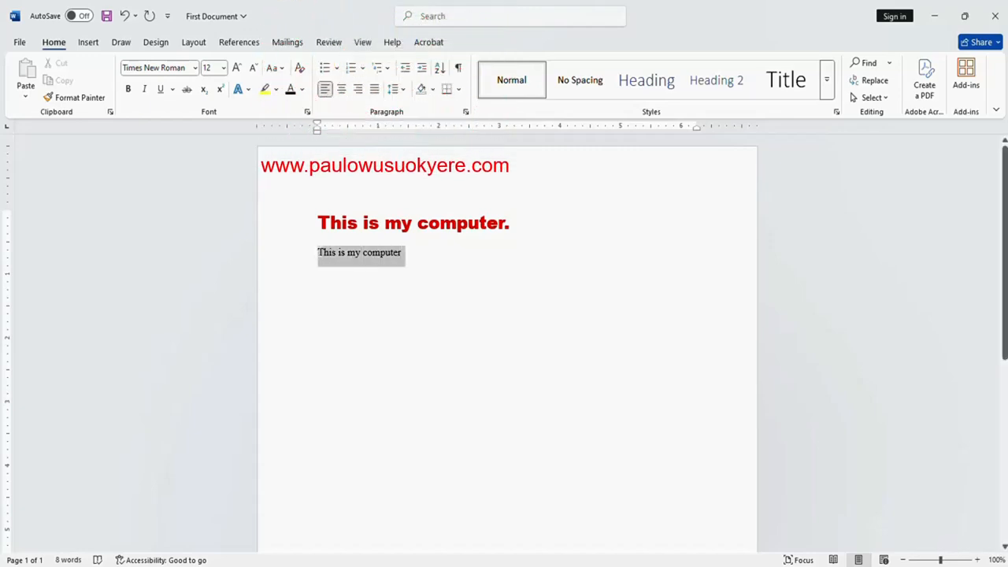
{"action": "left_click", "coordinate": [405, 255]}
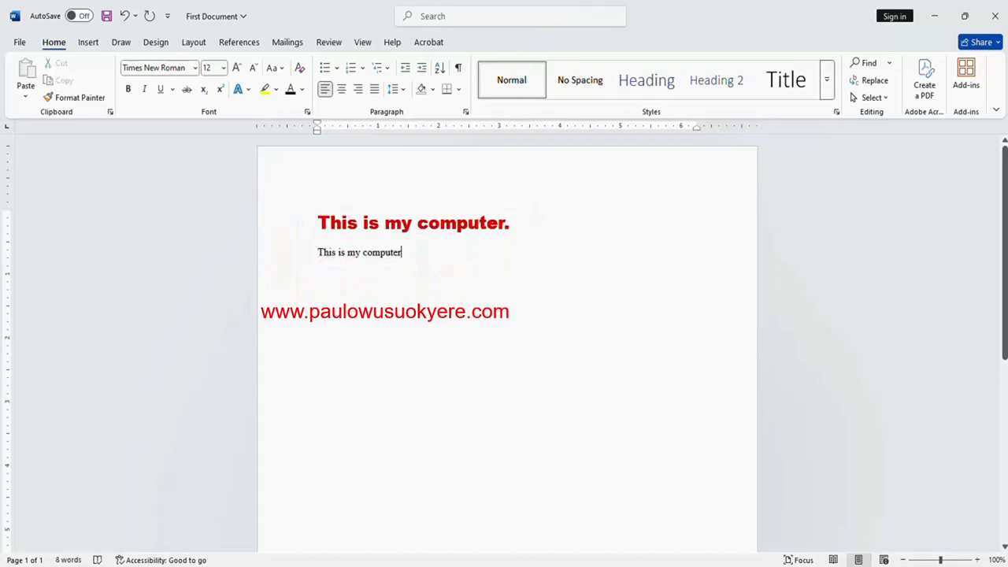
{"action": "left_click_drag", "start_coordinate": [402, 254], "coordinate": [363, 254]}
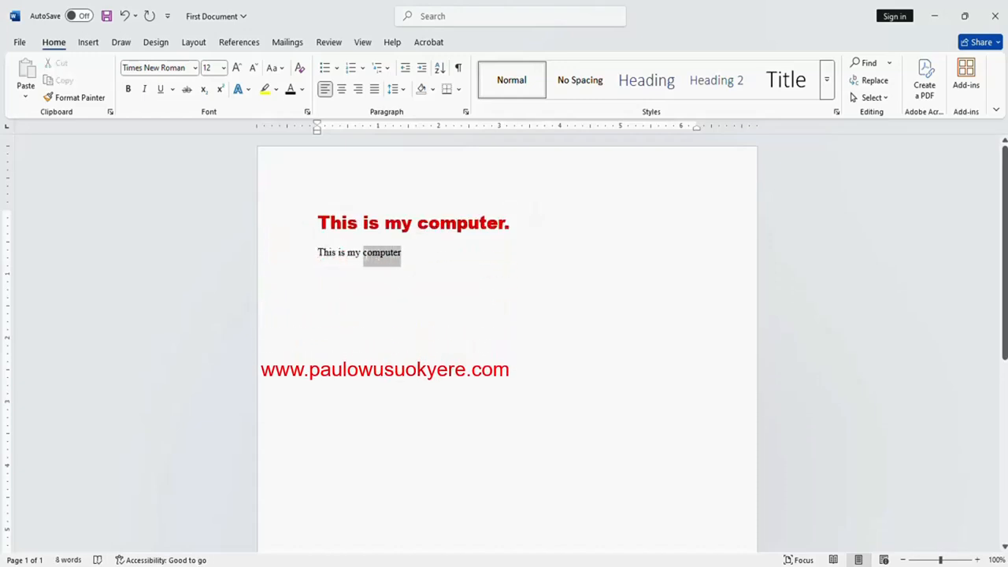
{"action": "left_click", "coordinate": [302, 90]}
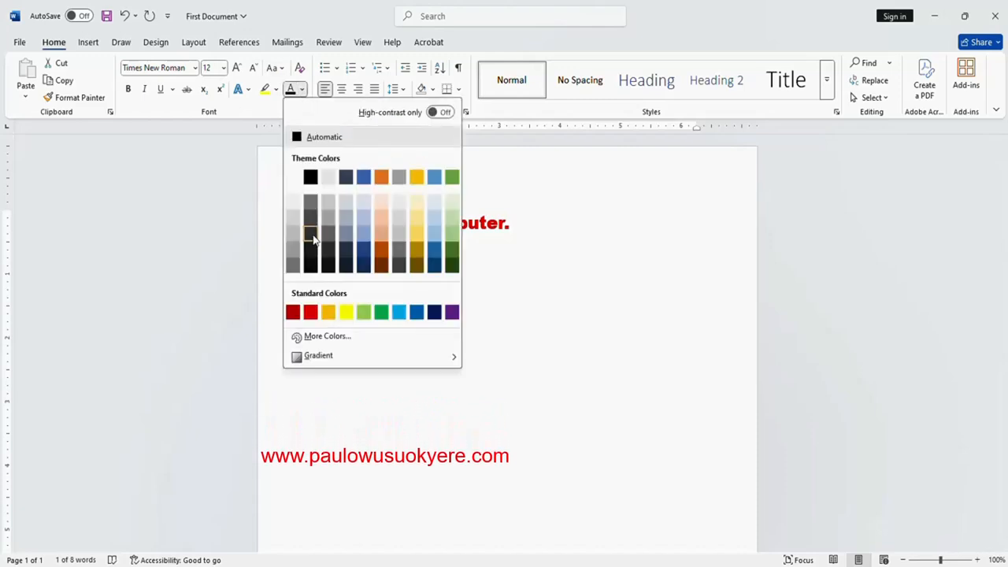
{"action": "left_click", "coordinate": [382, 313]}
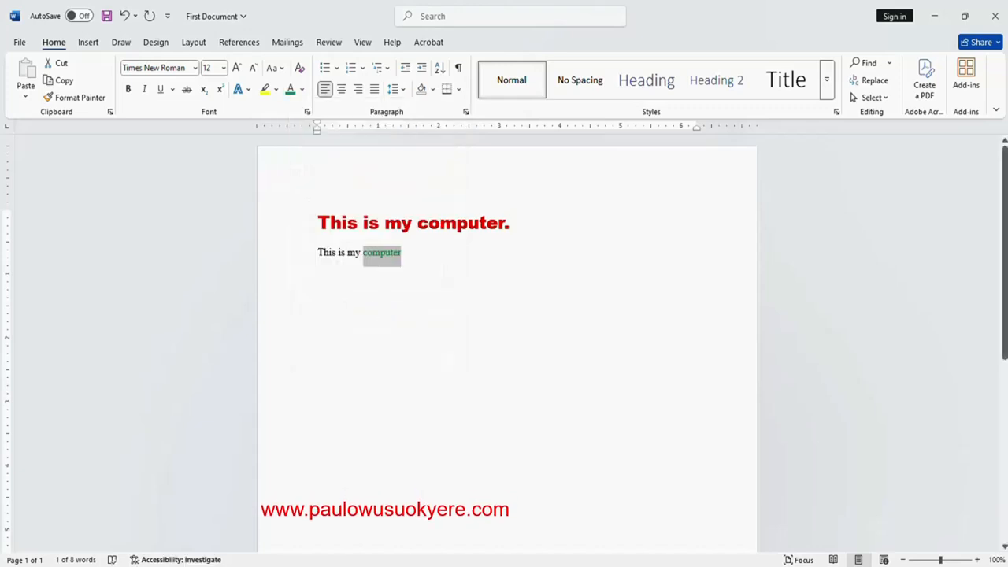
{"action": "left_click", "coordinate": [403, 252]}
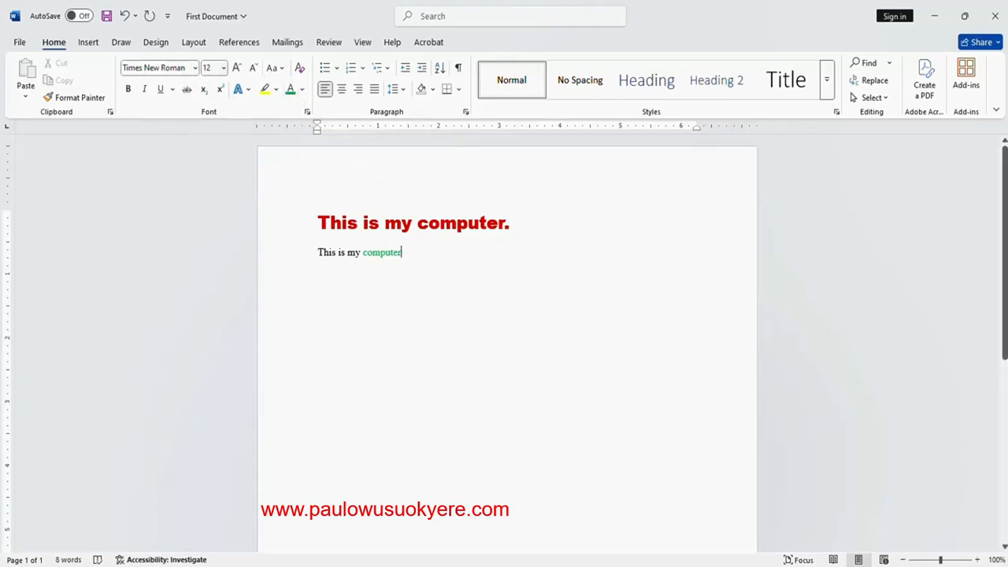
Set the font colour of the entire second line to Automatic.
{"action": "left_click_drag", "start_coordinate": [402, 253], "coordinate": [318, 253]}
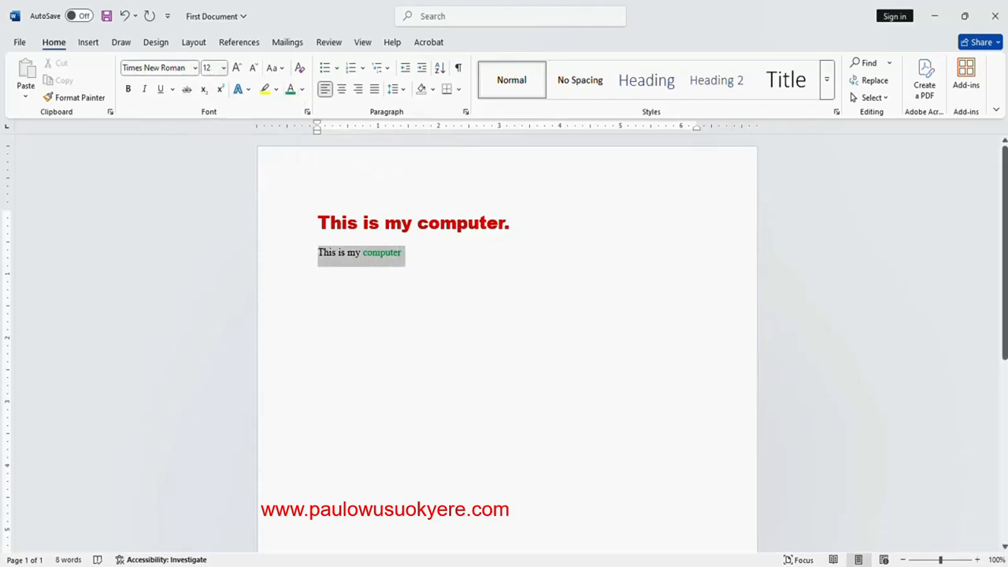
{"action": "left_click", "coordinate": [301, 89]}
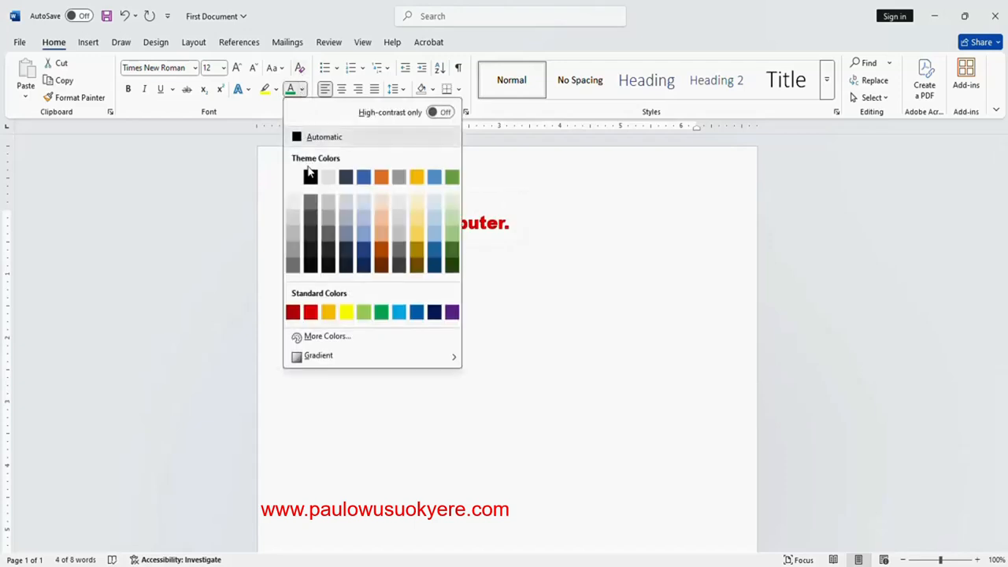
{"action": "left_click", "coordinate": [310, 139]}
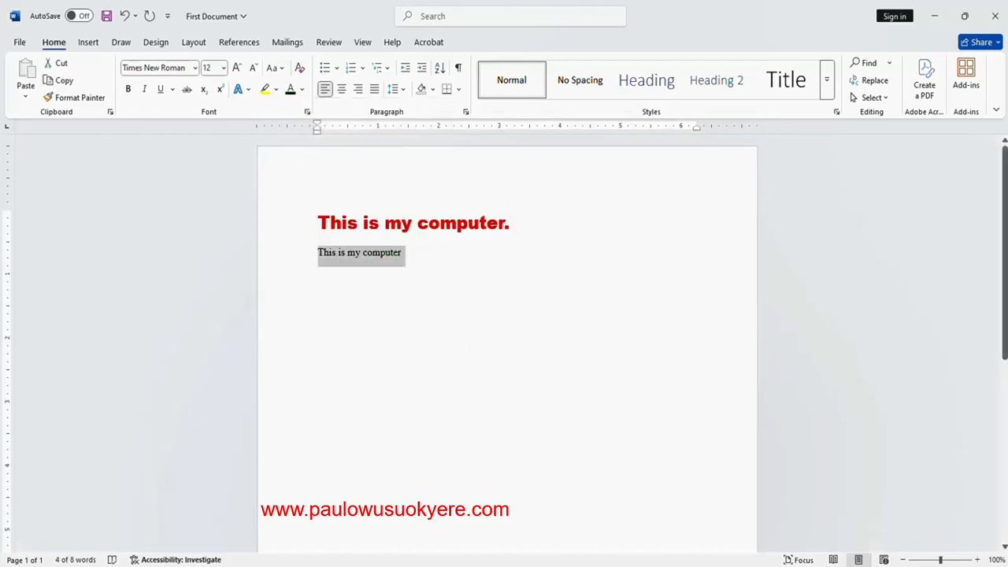
Enter "This is my computer" on a new third line below the second sentence.
{"action": "left_click", "coordinate": [402, 253]}
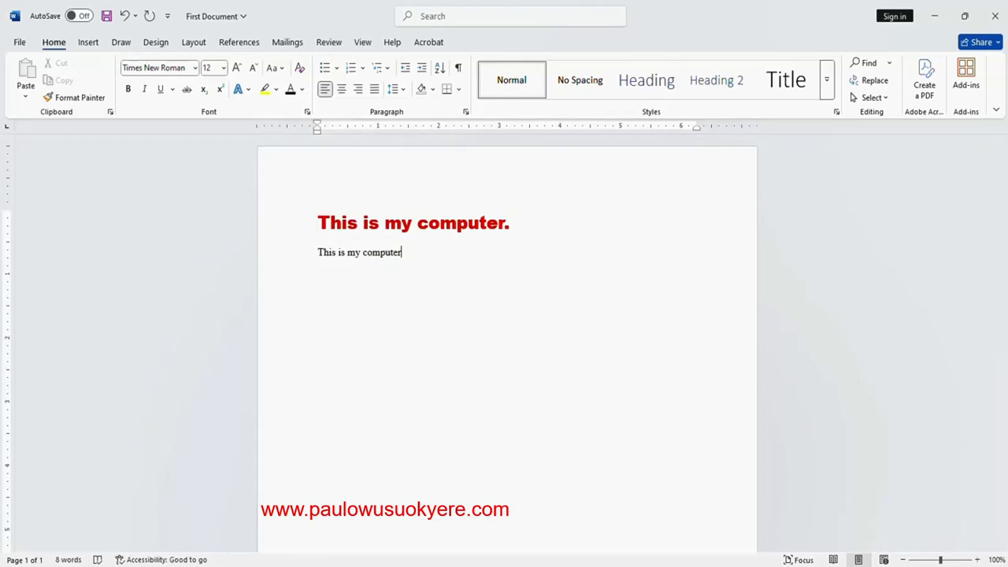
{"action": "key", "text": "Return"}
{"action": "type", "text": "This is my computer"}
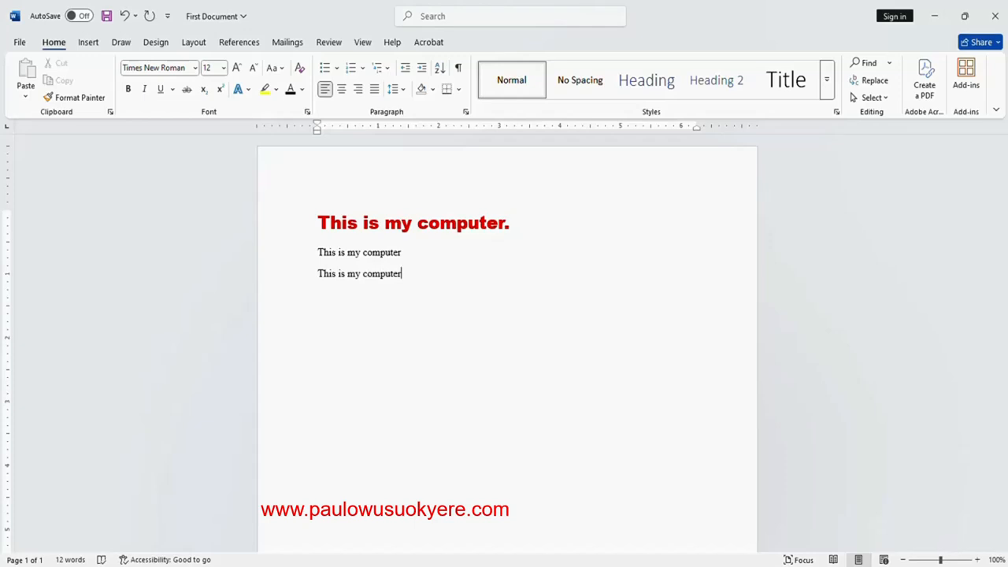
Misspell the third line's last word as "computerre" and correct it with the spelling suggestion "computer".
{"action": "type", "text": "re"}
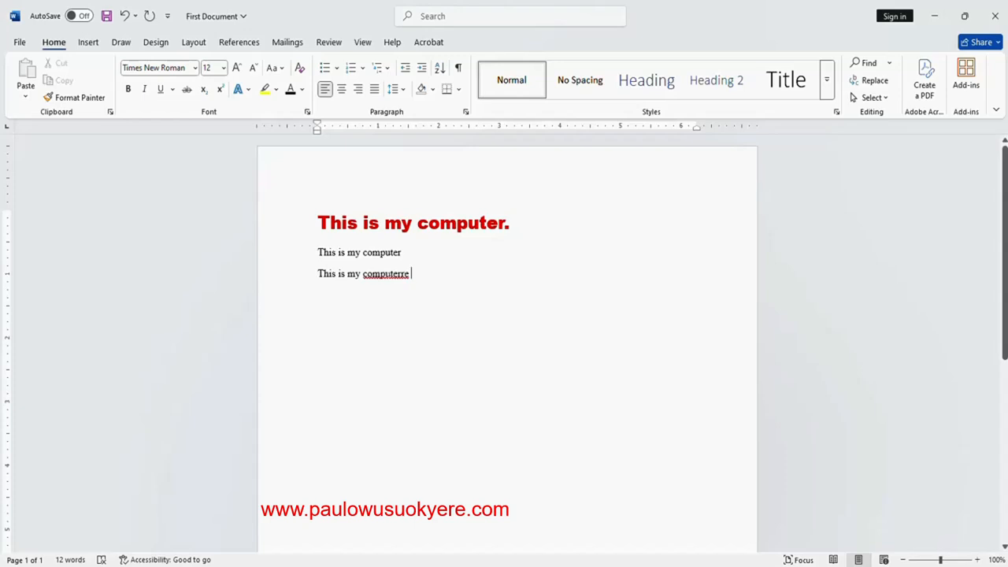
{"action": "right_click", "coordinate": [385, 275]}
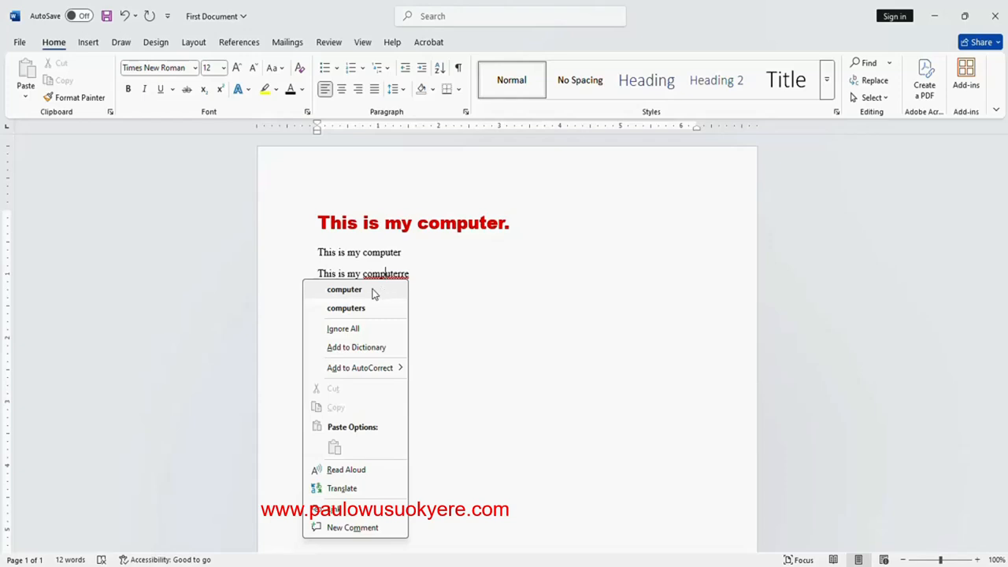
{"action": "left_click", "coordinate": [355, 291]}
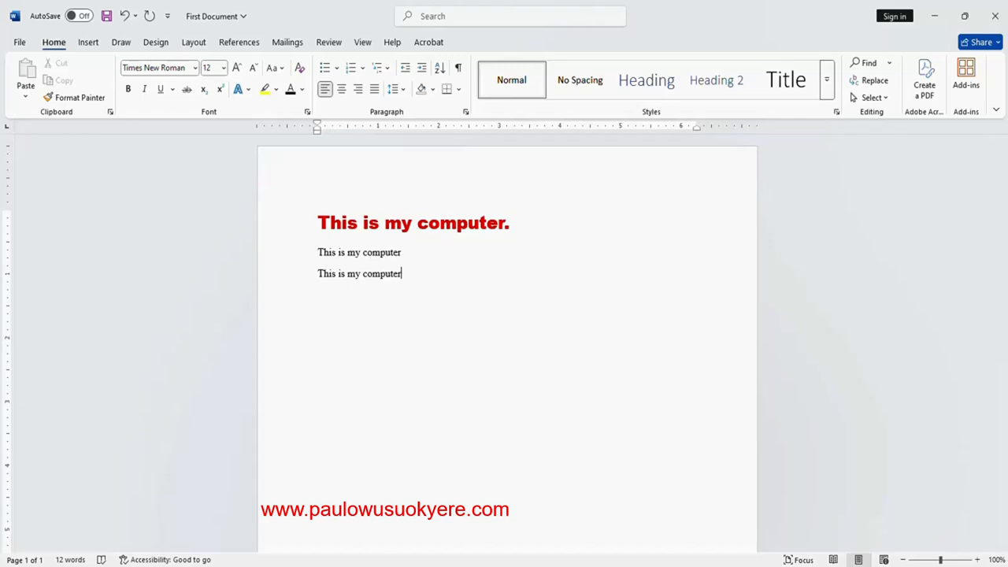
Delete all the text in the document, including the red sentence on the first line.
{"action": "key", "text": "Return"}
{"action": "key", "text": "BackSpace"}
{"action": "key", "text": "BackSpace"}
{"action": "key", "text": "BackSpace"}
{"action": "key", "text": "BackSpace"}
{"action": "key", "text": "BackSpace"}
{"action": "key", "text": "BackSpace"}
{"action": "key", "text": "BackSpace"}
{"action": "key", "text": "BackSpace"}
{"action": "key", "text": "BackSpace"}
{"action": "key", "text": "BackSpace"}
{"action": "key", "text": "BackSpace"}
{"action": "key", "text": "BackSpace"}
{"action": "key", "text": "BackSpace"}
{"action": "key", "text": "BackSpace"}
{"action": "key", "text": "BackSpace"}
{"action": "key", "text": "BackSpace"}
{"action": "key", "text": "BackSpace"}
{"action": "key", "text": "BackSpace"}
{"action": "key", "text": "BackSpace"}
{"action": "key", "text": "BackSpace"}
{"action": "key", "text": "BackSpace"}
{"action": "key", "text": "BackSpace"}
{"action": "key", "text": "BackSpace"}
{"action": "key", "text": "BackSpace"}
{"action": "key", "text": "BackSpace"}
{"action": "key", "text": "BackSpace"}
{"action": "key", "text": "BackSpace"}
{"action": "key", "text": "BackSpace"}
{"action": "key", "text": "BackSpace"}
{"action": "key", "text": "BackSpace"}
{"action": "key", "text": "BackSpace"}
{"action": "key", "text": "BackSpace"}
{"action": "key", "text": "BackSpace"}
{"action": "key", "text": "BackSpace"}
{"action": "key", "text": "BackSpace"}
{"action": "key", "text": "BackSpace"}
{"action": "key", "text": "BackSpace"}
{"action": "key", "text": "BackSpace"}
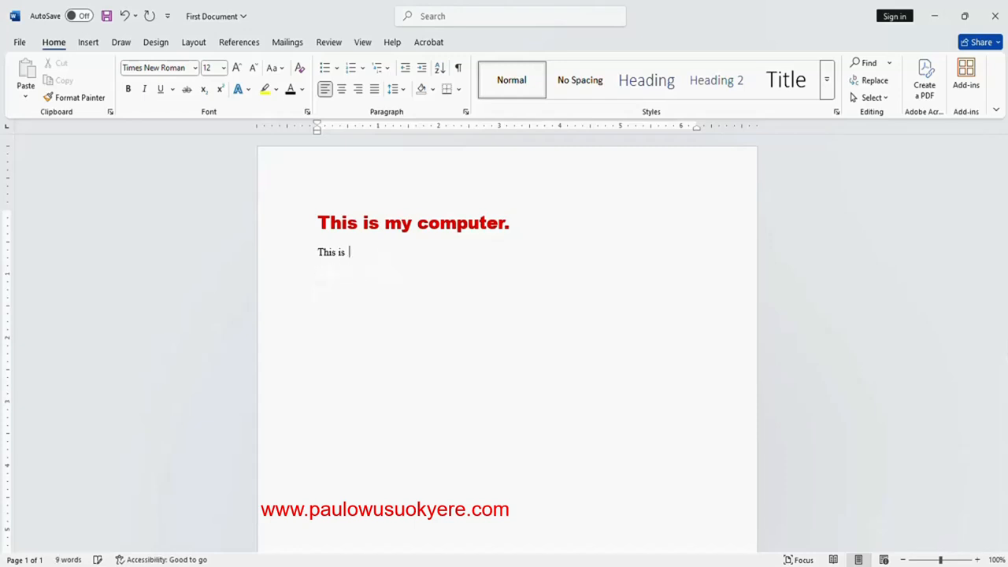
{"action": "key", "text": "BackSpace"}
{"action": "key", "text": "BackSpace"}
{"action": "key", "text": "BackSpace"}
{"action": "key", "text": "BackSpace"}
{"action": "key", "text": "BackSpace"}
{"action": "key", "text": "BackSpace"}
{"action": "key", "text": "BackSpace"}
{"action": "key", "text": "BackSpace"}
{"action": "key", "text": "BackSpace"}
{"action": "key", "text": "BackSpace"}
{"action": "key", "text": "BackSpace"}
{"action": "key", "text": "BackSpace"}
{"action": "key", "text": "BackSpace"}
{"action": "key", "text": "BackSpace"}
{"action": "key", "text": "BackSpace"}
{"action": "key", "text": "BackSpace"}
{"action": "key", "text": "BackSpace"}
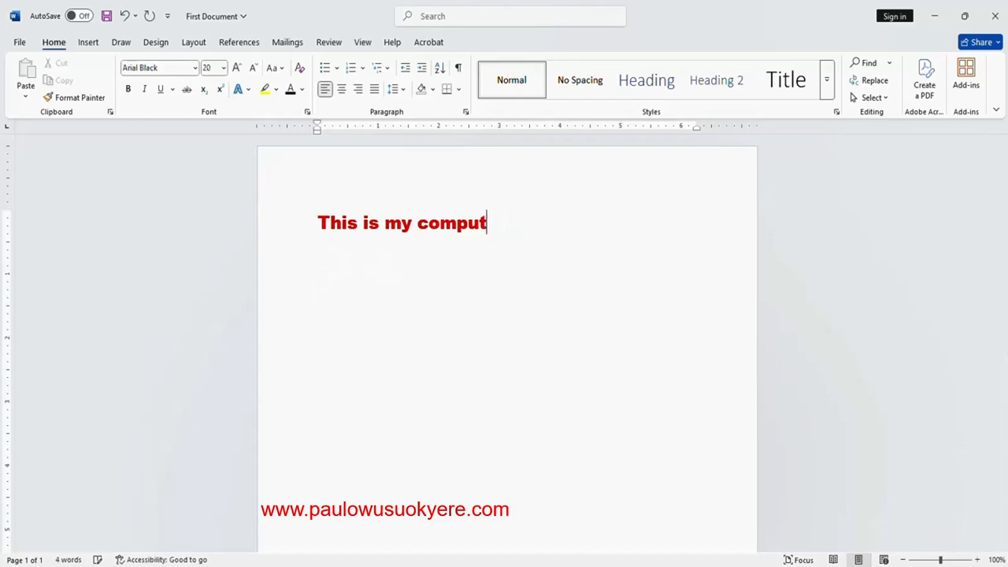
{"action": "key", "text": "BackSpace"}
{"action": "key", "text": "BackSpace"}
{"action": "key", "text": "BackSpace"}
{"action": "key", "text": "BackSpace"}
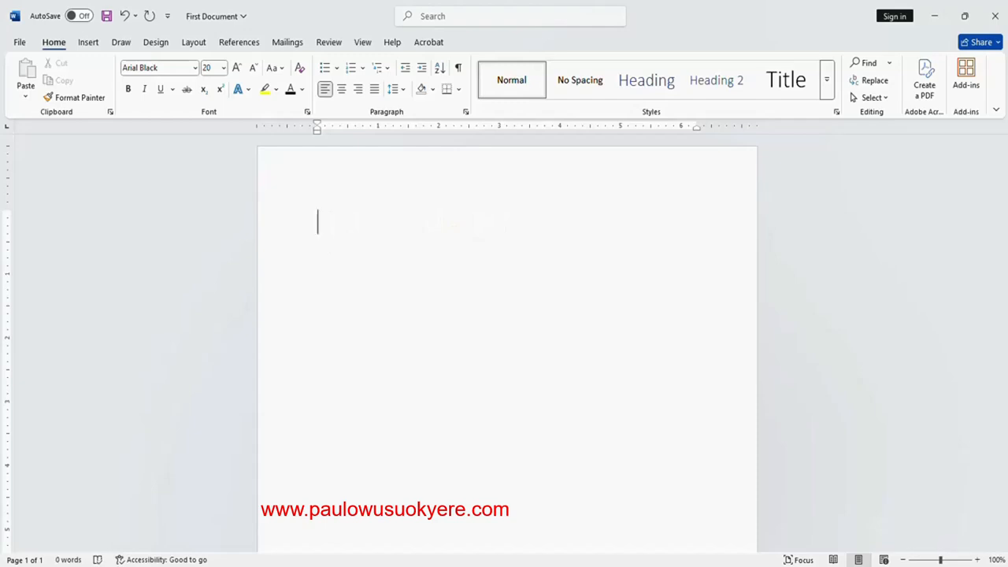
Enter the words One, Two, Three, Four and Five, each on its own line.
{"action": "type", "text": "One"}
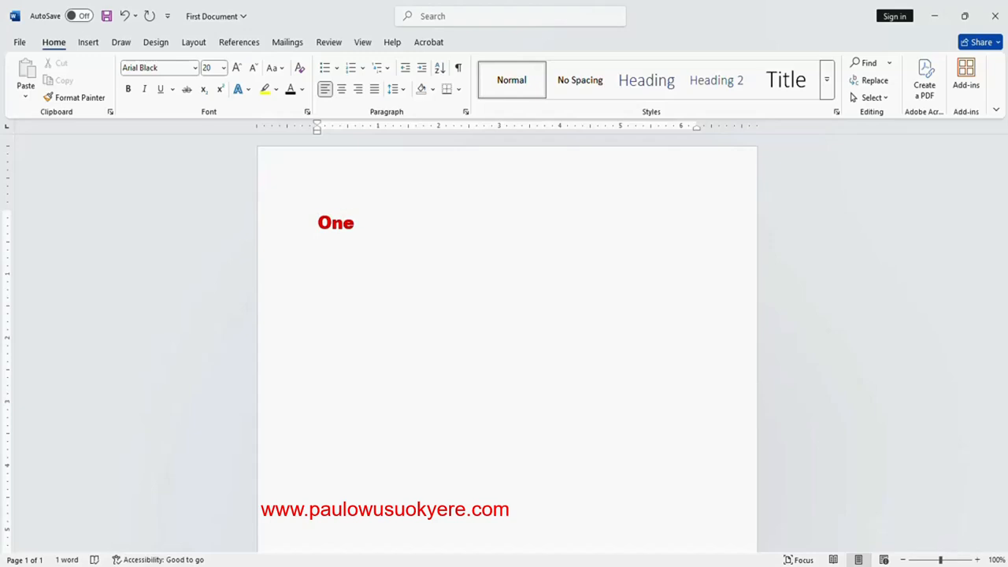
{"action": "key", "text": "Return"}
{"action": "type", "text": "Two"}
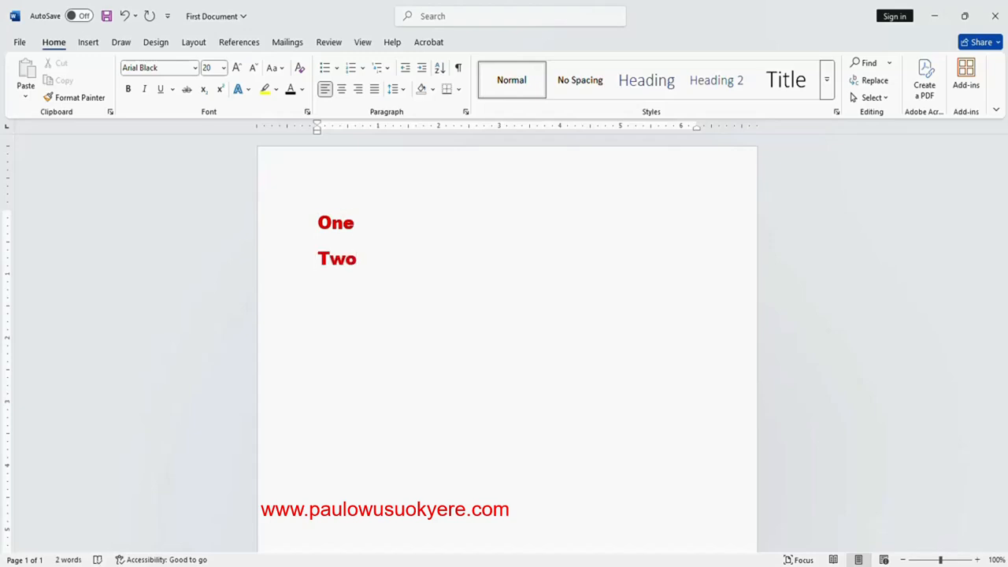
{"action": "key", "text": "Return"}
{"action": "type", "text": "Three"}
{"action": "key", "text": "Return"}
{"action": "type", "text": "Four"}
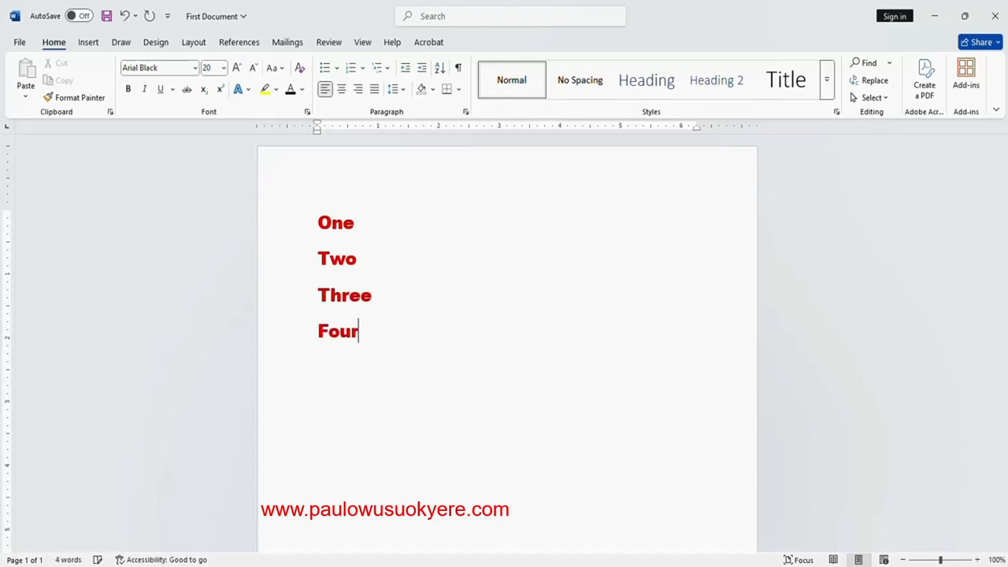
{"action": "key", "text": "Return"}
{"action": "type", "text": "Five"}
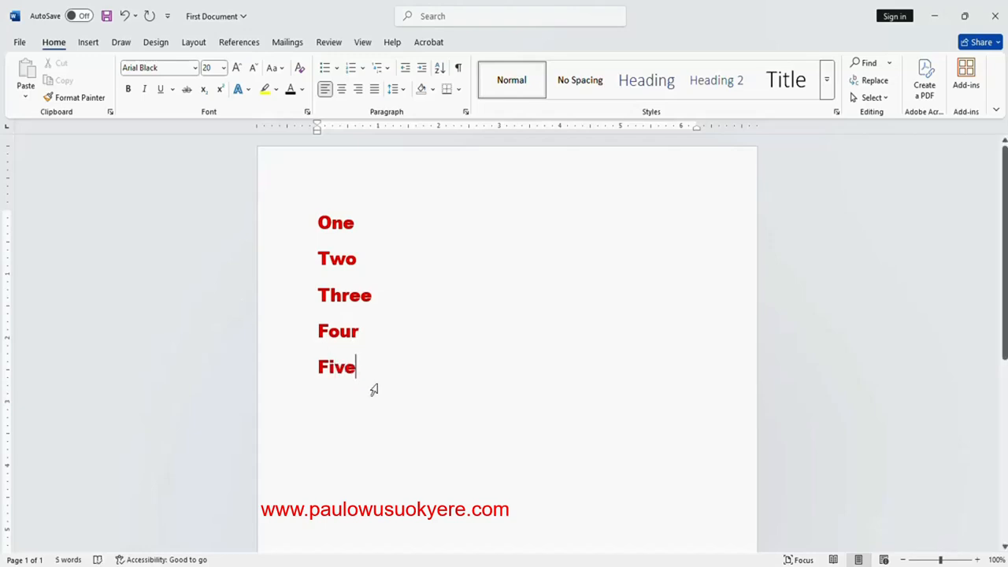
Set all five lines to the Times New Roman font with the Automatic font colour.
{"action": "key", "text": "shift+Home"}
{"action": "key", "text": "shift+Up"}
{"action": "key", "text": "shift+Up"}
{"action": "key", "text": "shift+Up"}
{"action": "key", "text": "shift+Up"}
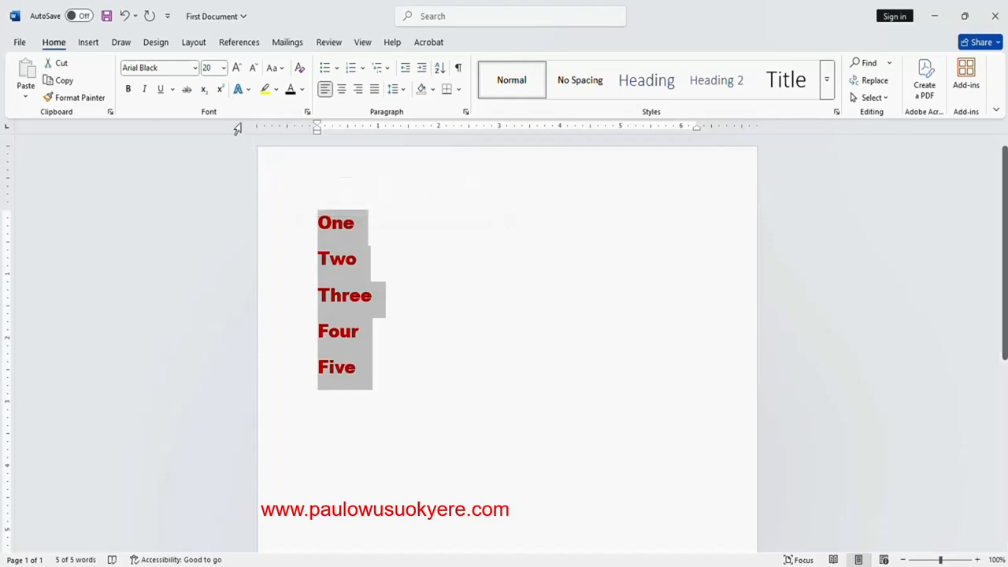
{"action": "left_click", "coordinate": [195, 69]}
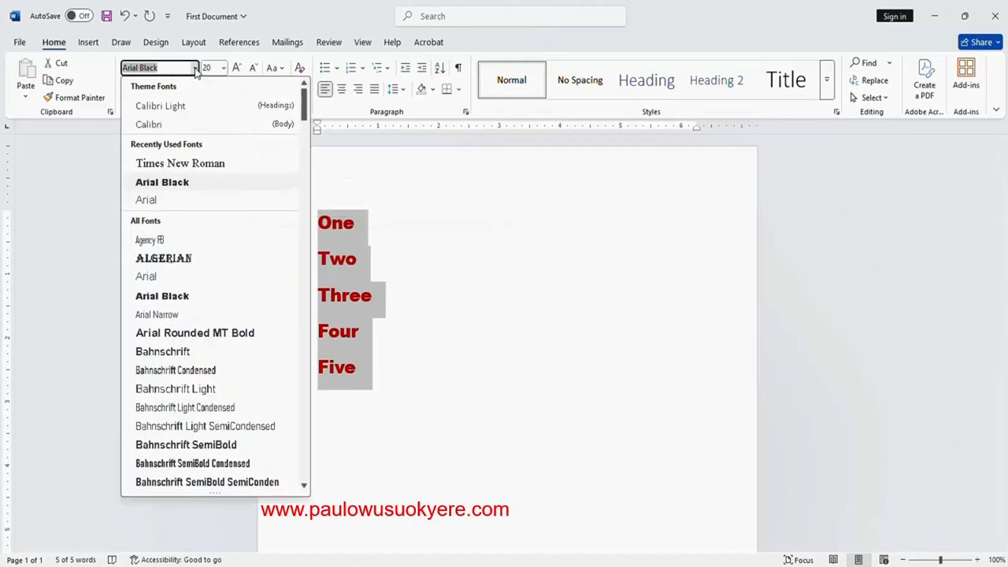
{"action": "left_click", "coordinate": [188, 164]}
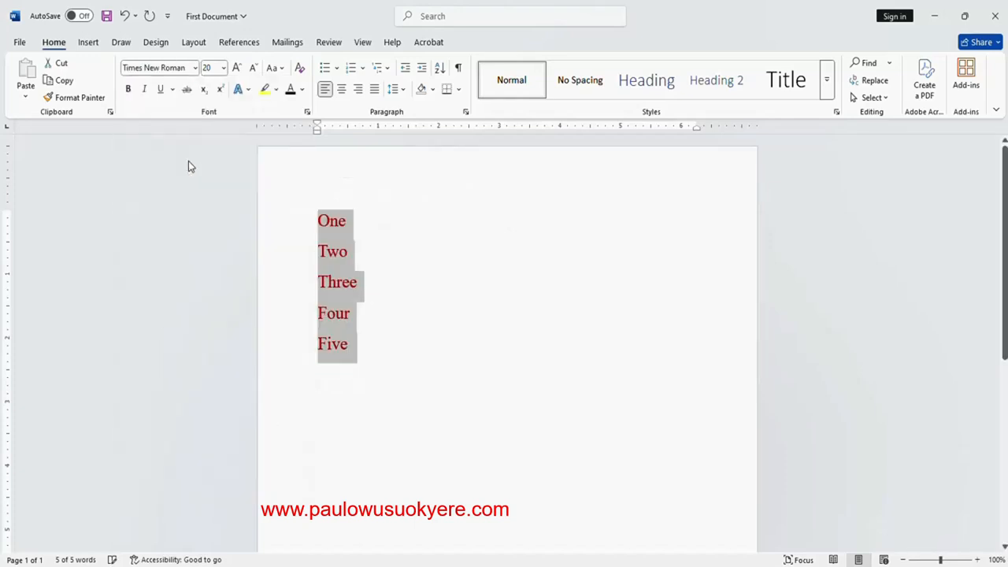
{"action": "left_click", "coordinate": [302, 89]}
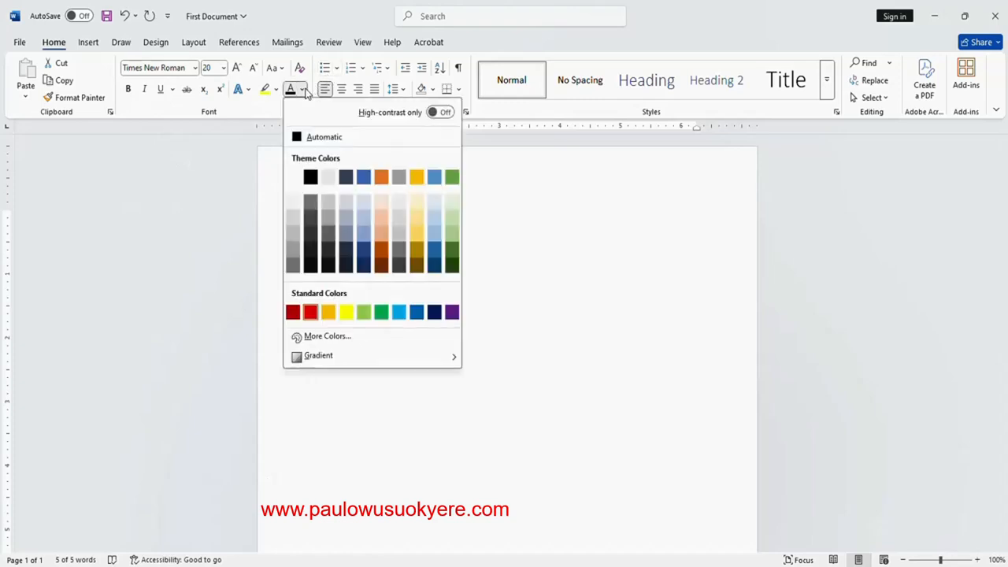
{"action": "left_click", "coordinate": [306, 140]}
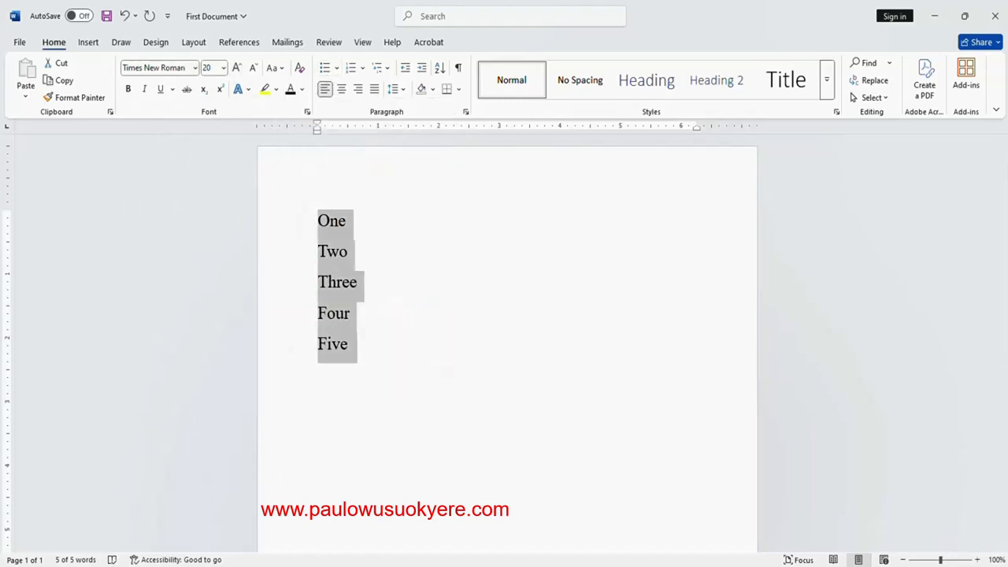
{"action": "left_click", "coordinate": [352, 228]}
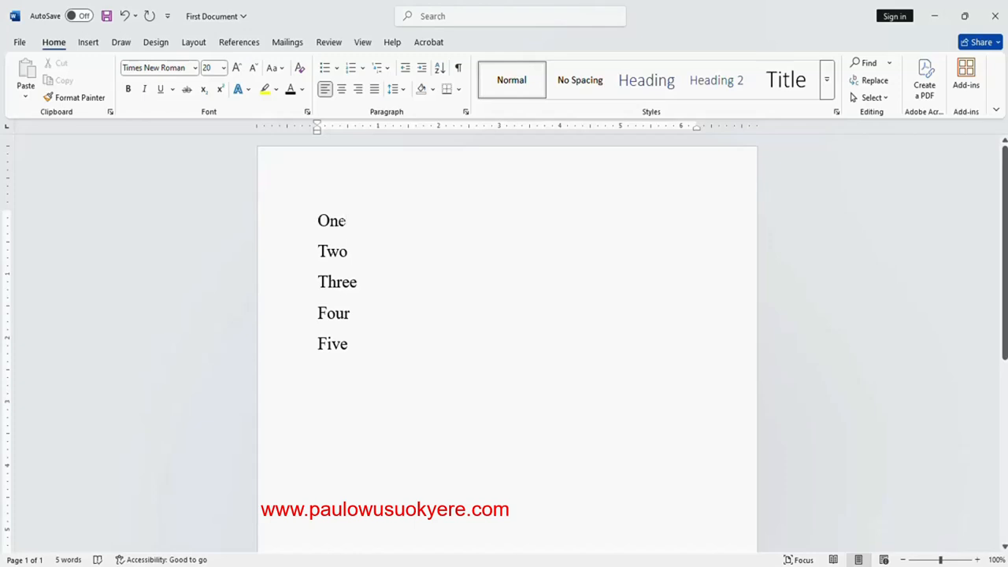
Make the word "One" bold and the word "Two" italic.
{"action": "double_click", "coordinate": [332, 220]}
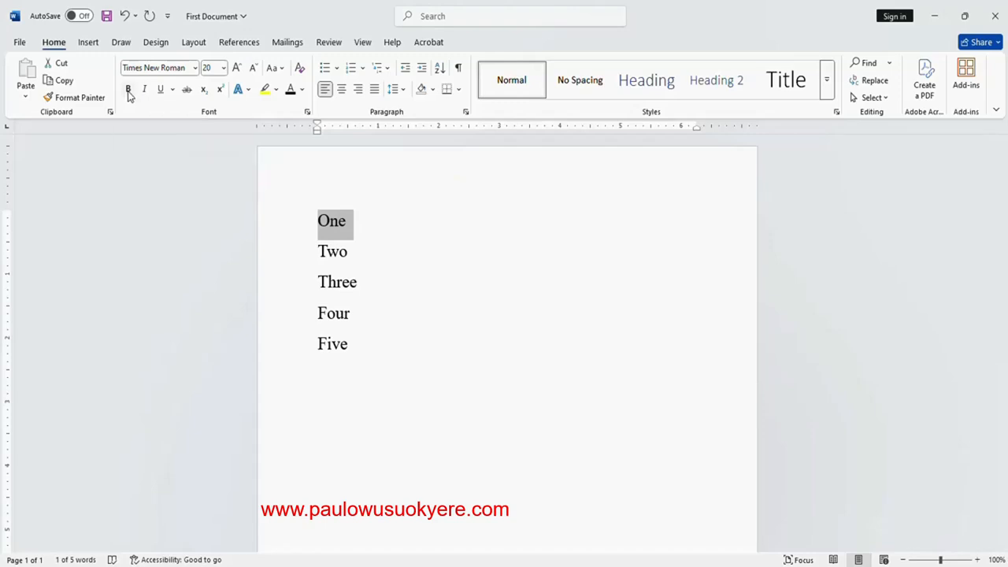
{"action": "left_click", "coordinate": [129, 89]}
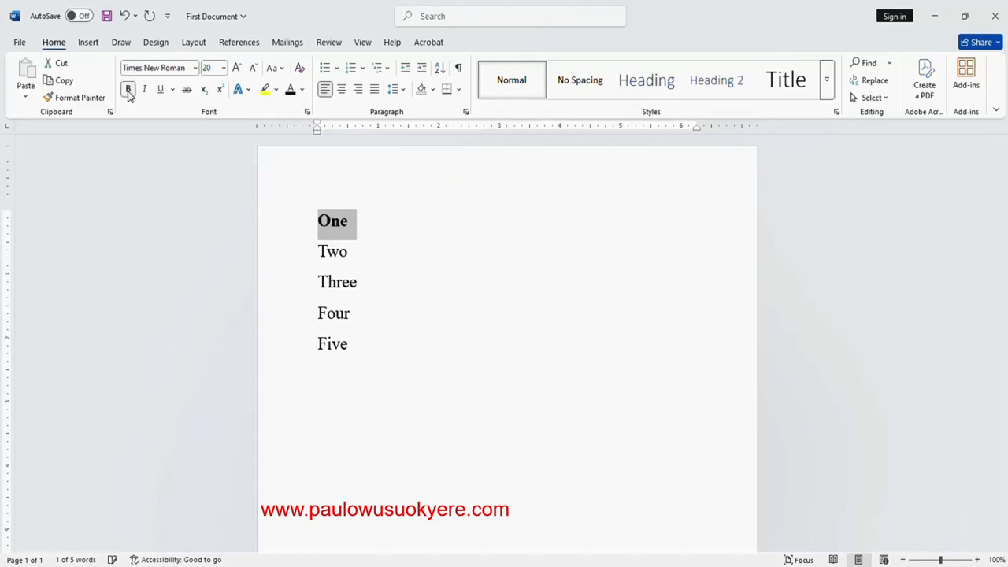
{"action": "left_click", "coordinate": [350, 225]}
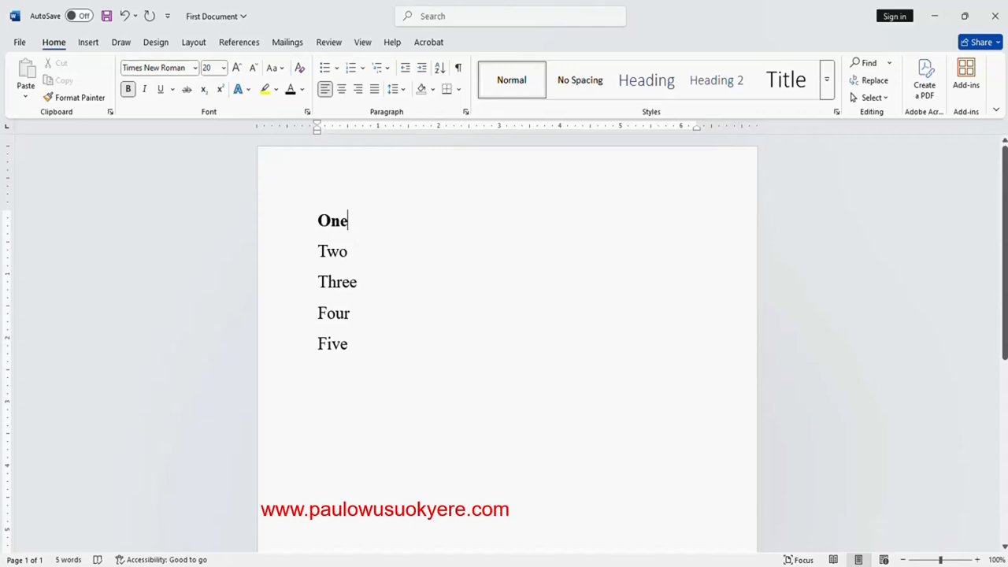
{"action": "left_click_drag", "start_coordinate": [354, 251], "coordinate": [317, 252]}
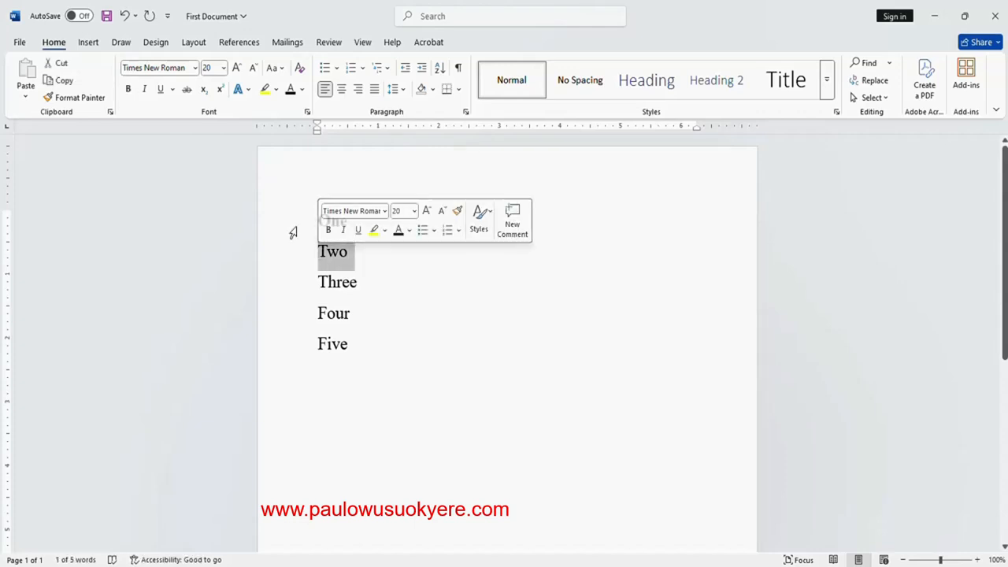
{"action": "left_click", "coordinate": [145, 91]}
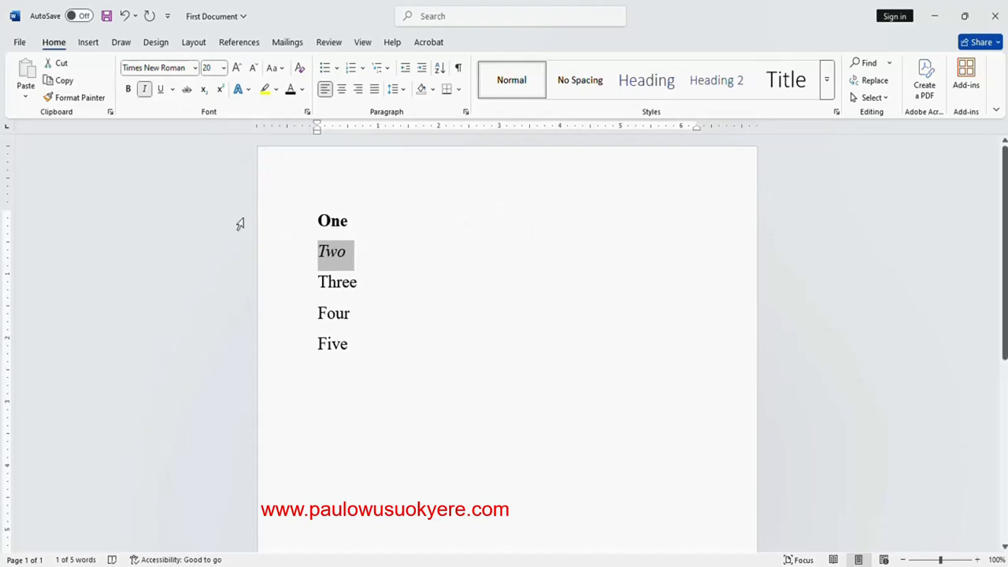
Underline the word "Three" on the third line.
{"action": "left_click", "coordinate": [357, 284]}
{"action": "double_click", "coordinate": [357, 284]}
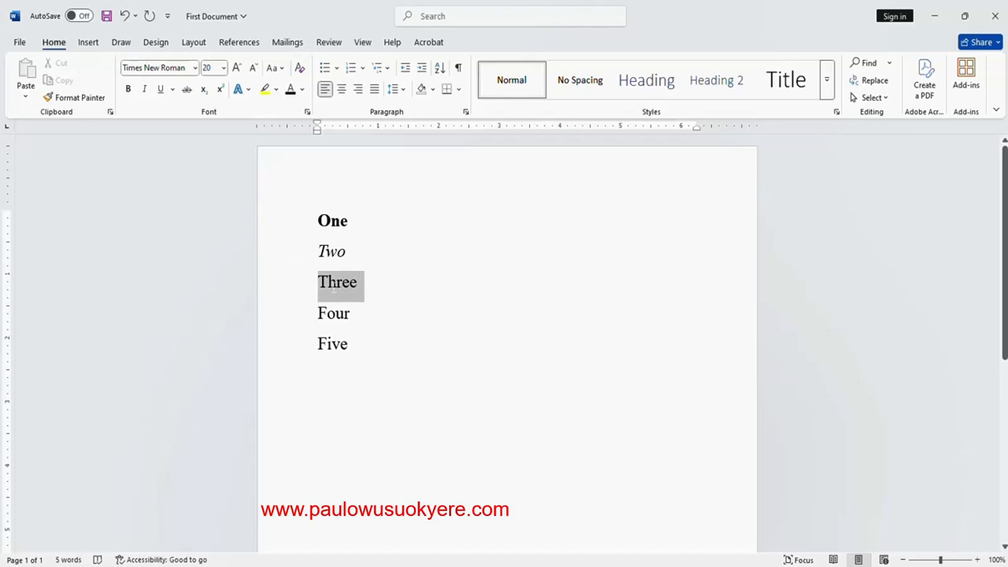
{"action": "left_click", "coordinate": [161, 89]}
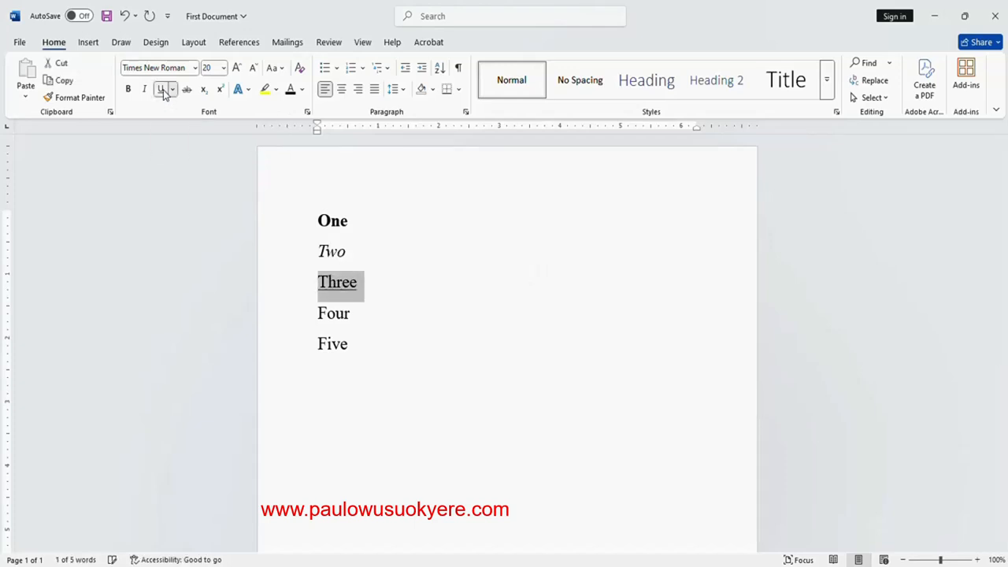
{"action": "left_click", "coordinate": [364, 289]}
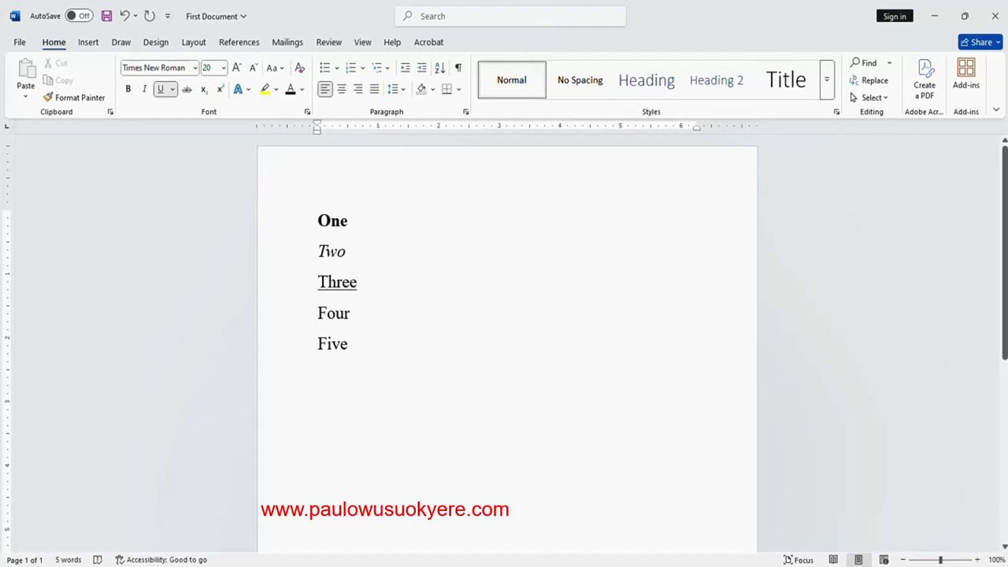
Try center and right alignment on all five lines and return them to left alignment.
{"action": "left_click_drag", "start_coordinate": [358, 347], "coordinate": [317, 221]}
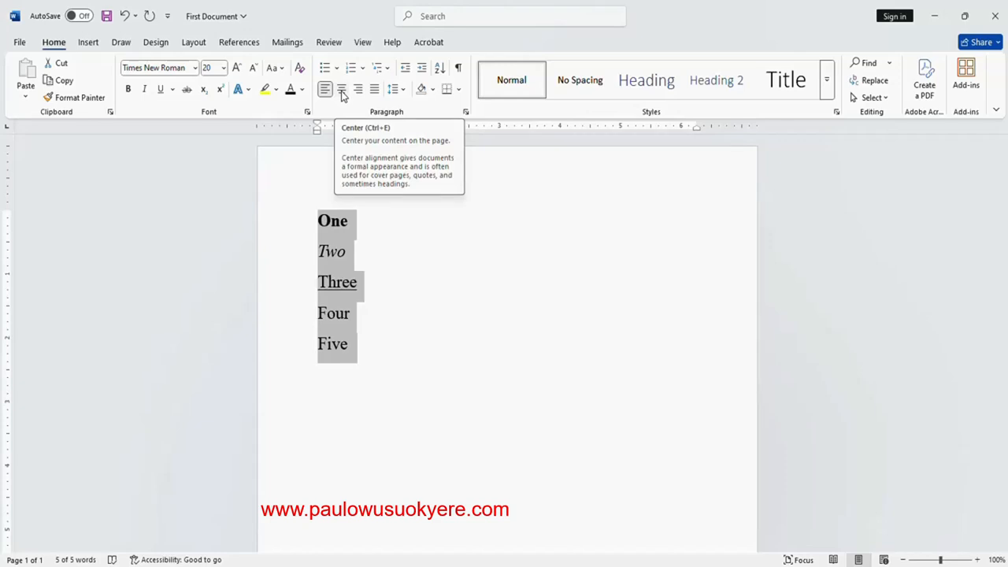
{"action": "left_click", "coordinate": [341, 91]}
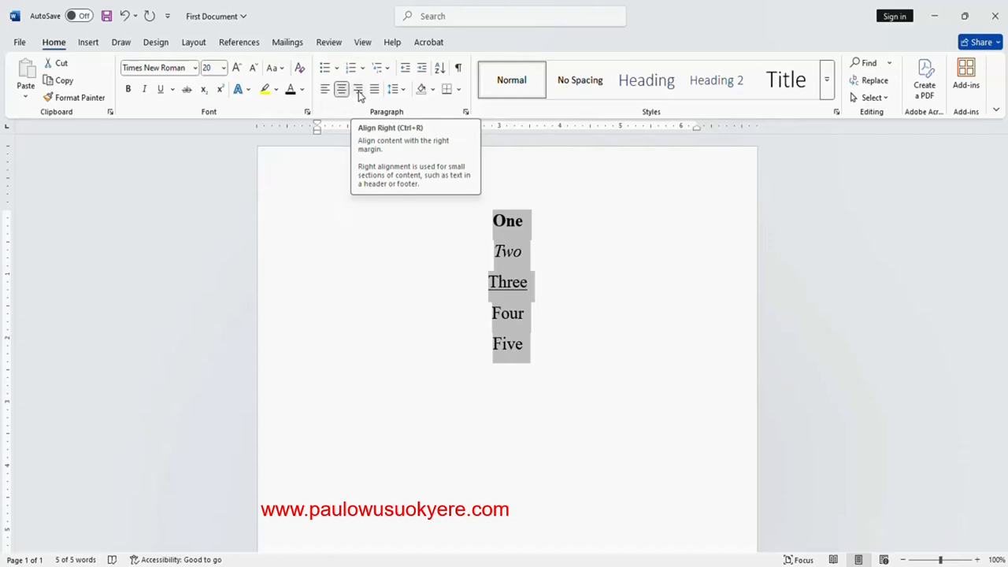
{"action": "left_click", "coordinate": [359, 92]}
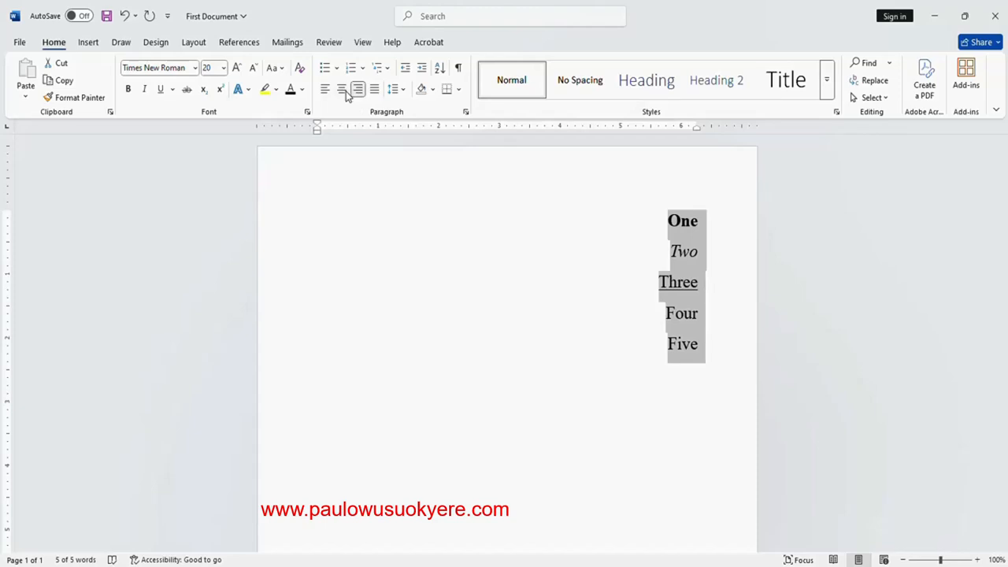
{"action": "left_click", "coordinate": [342, 91]}
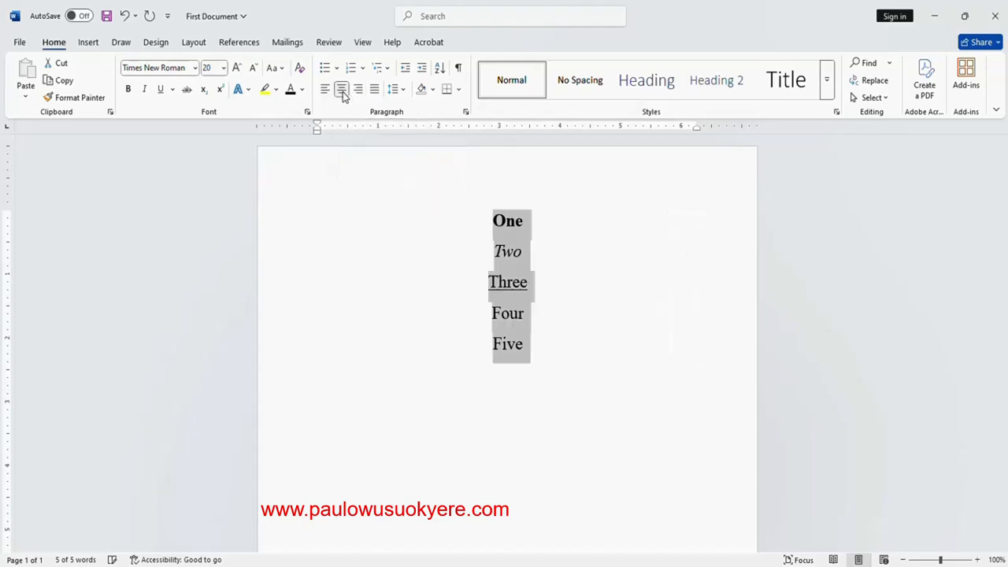
{"action": "left_click", "coordinate": [324, 92]}
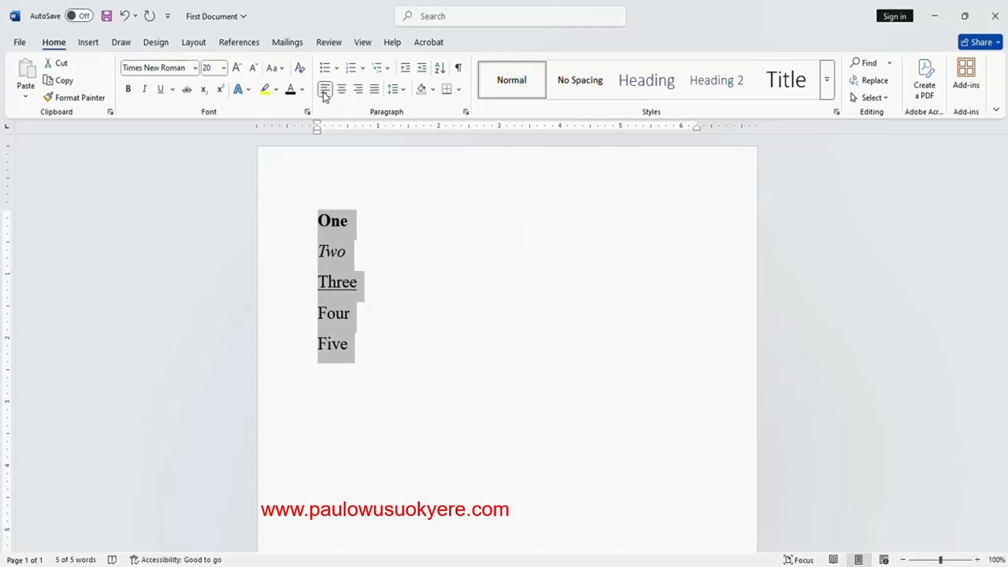
{"action": "left_click", "coordinate": [348, 344]}
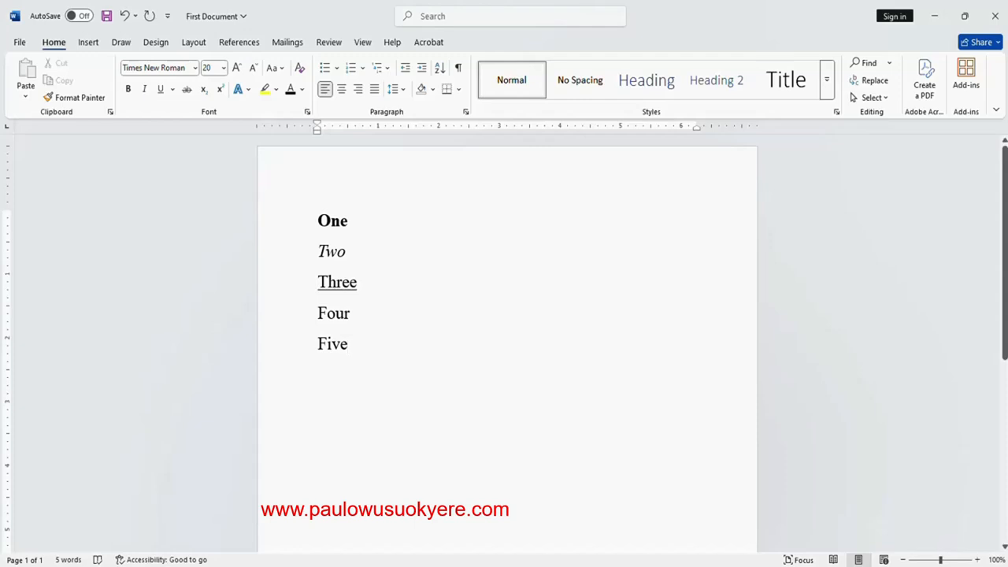
Remove the bold formatting from the word "One" on the first line.
{"action": "left_click_drag", "start_coordinate": [349, 344], "coordinate": [319, 230]}
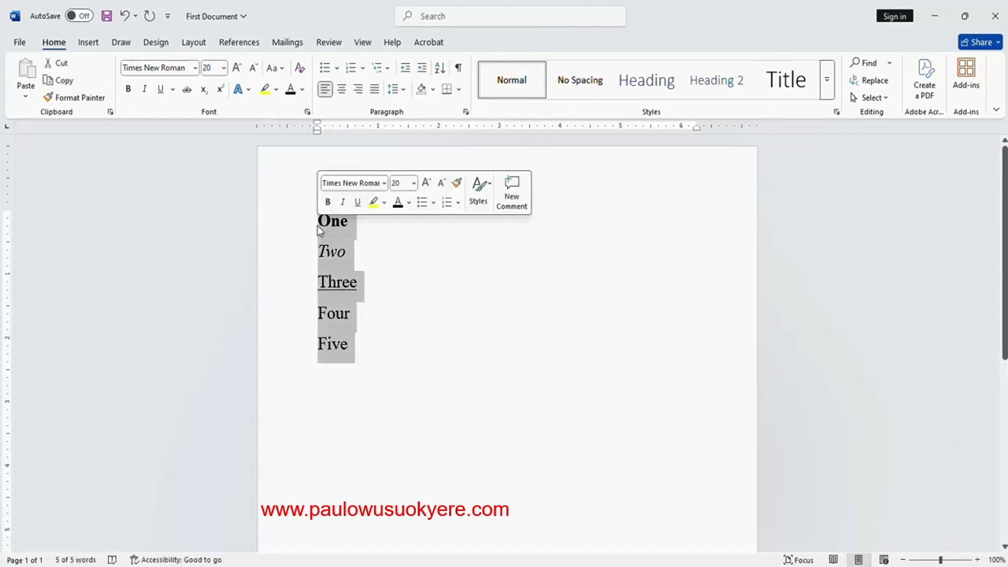
{"action": "left_click", "coordinate": [355, 233]}
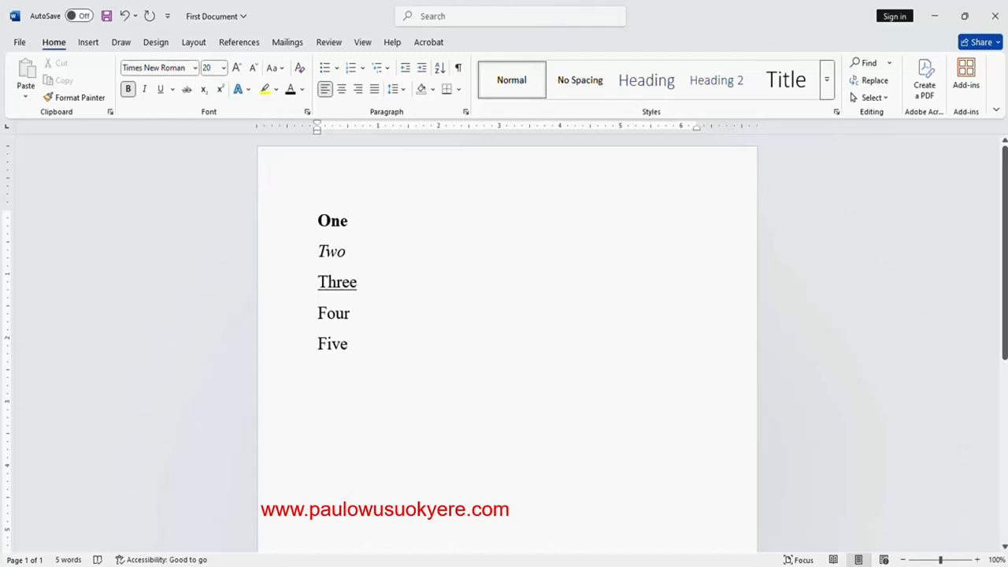
{"action": "key", "text": "shift+Home"}
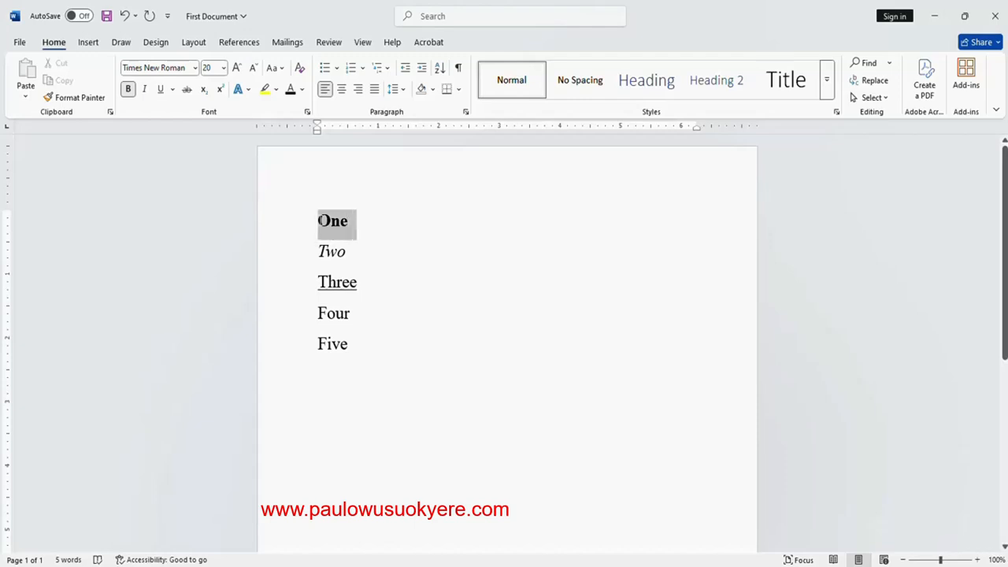
{"action": "mouse_move", "coordinate": [320, 221]}
{"action": "left_mouse_down"}
{"action": "mouse_move", "coordinate": [335, 220]}
{"action": "mouse_move", "coordinate": [321, 220]}
{"action": "left_mouse_up"}
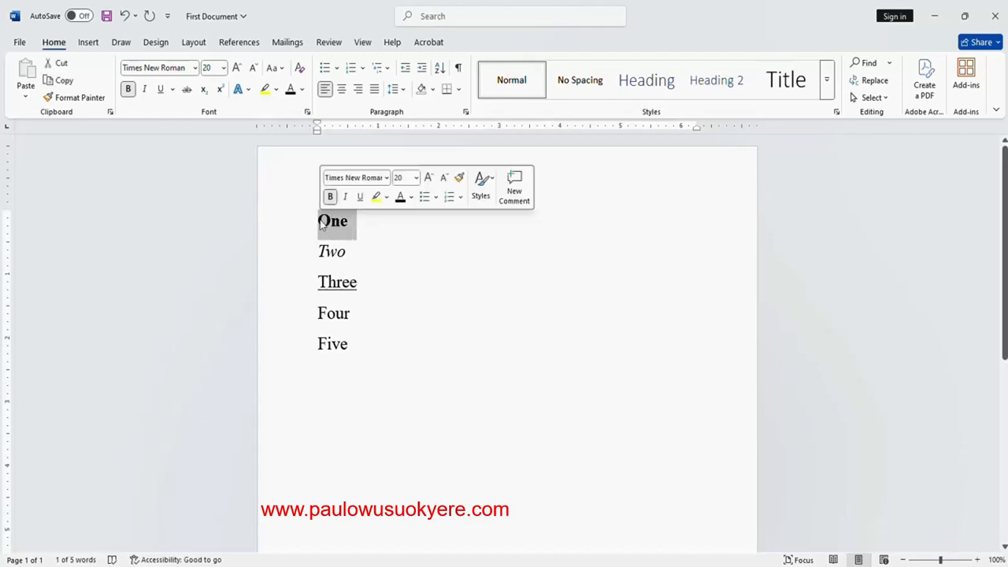
{"action": "left_click", "coordinate": [130, 90]}
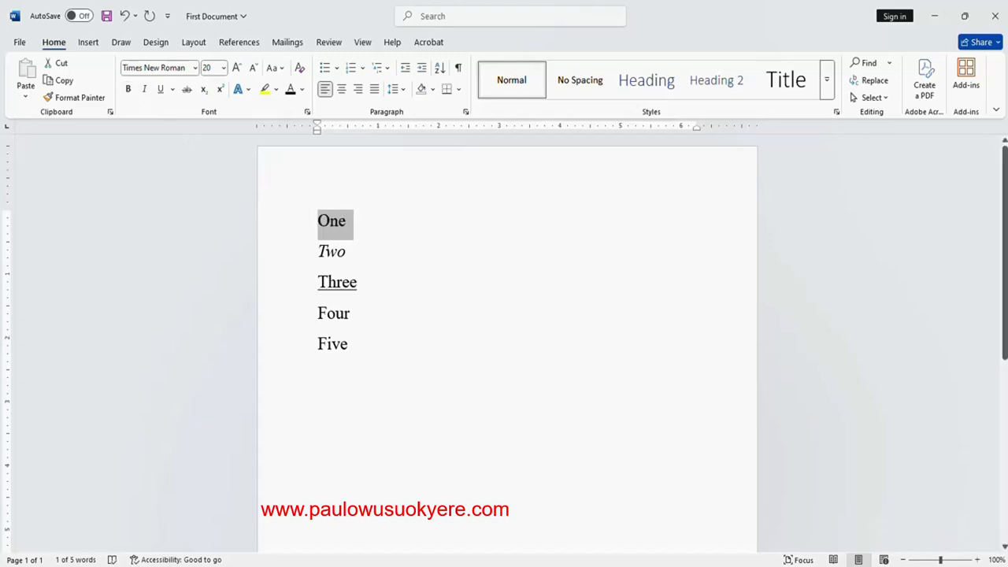
Remove the italic from the word "Two" and the underline from the word "Three".
{"action": "left_click", "coordinate": [349, 251]}
{"action": "left_click_drag", "start_coordinate": [349, 251], "coordinate": [318, 251]}
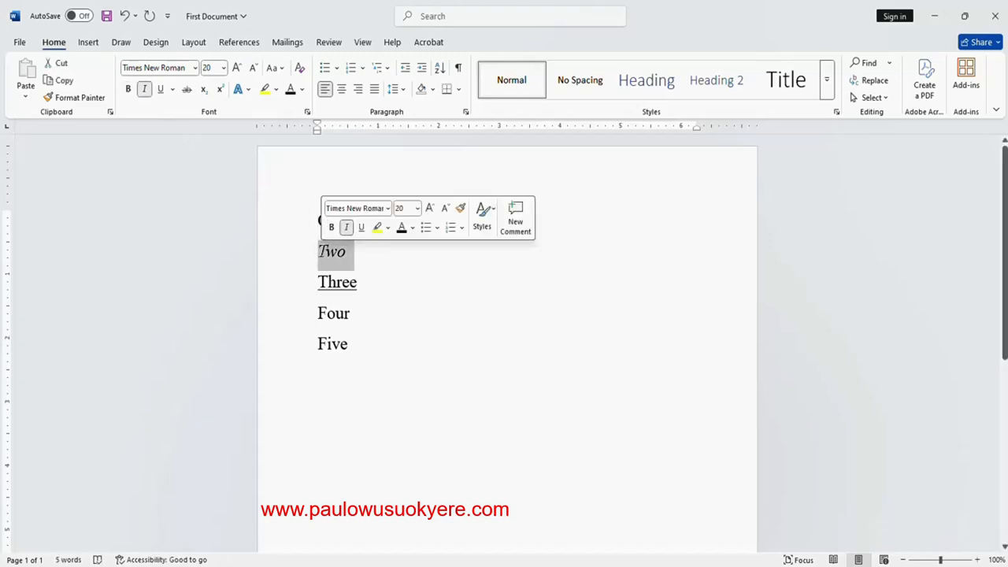
{"action": "left_click", "coordinate": [146, 91]}
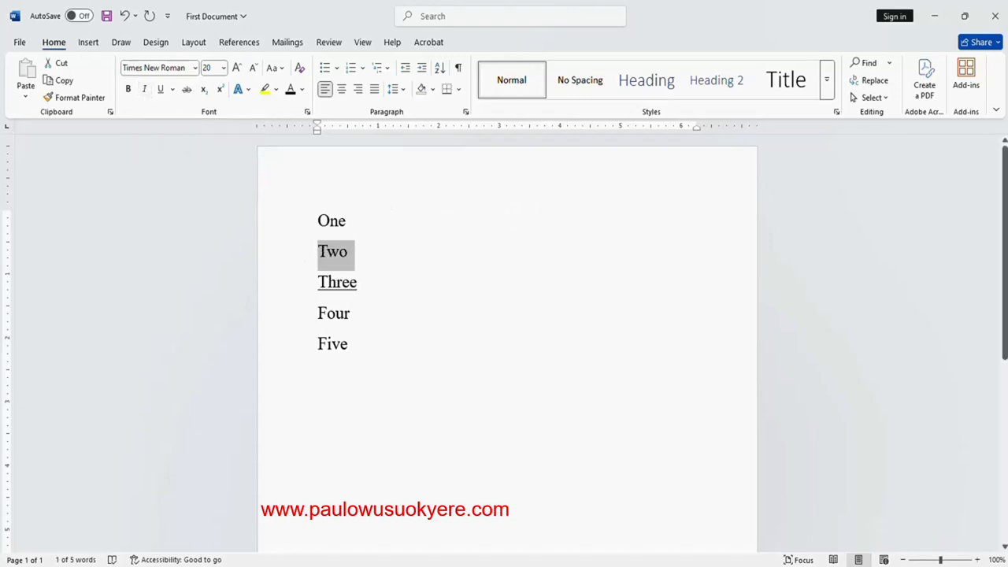
{"action": "left_click", "coordinate": [355, 282]}
{"action": "left_click_drag", "start_coordinate": [356, 282], "coordinate": [318, 282]}
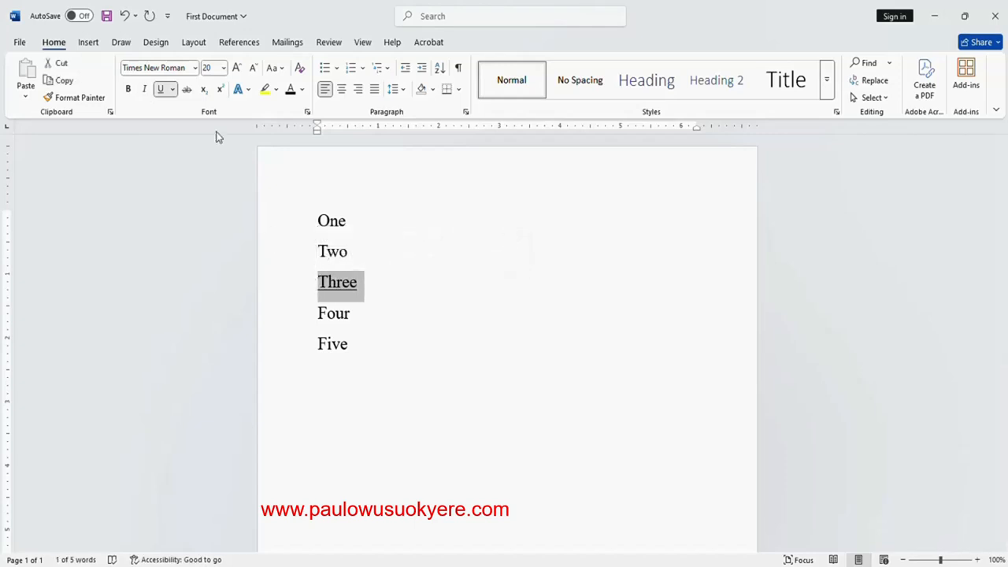
{"action": "left_click", "coordinate": [161, 90]}
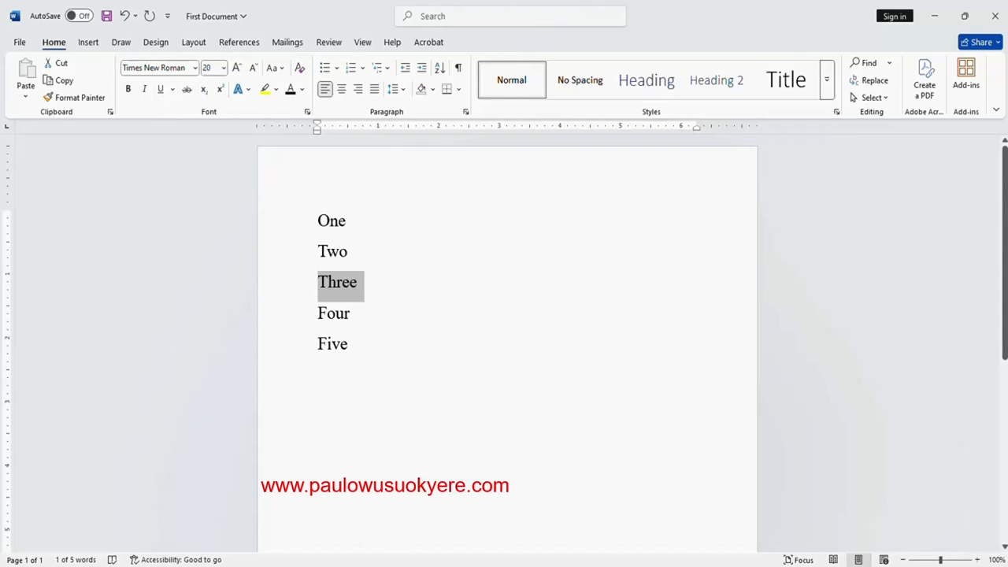
{"action": "left_click", "coordinate": [367, 288]}
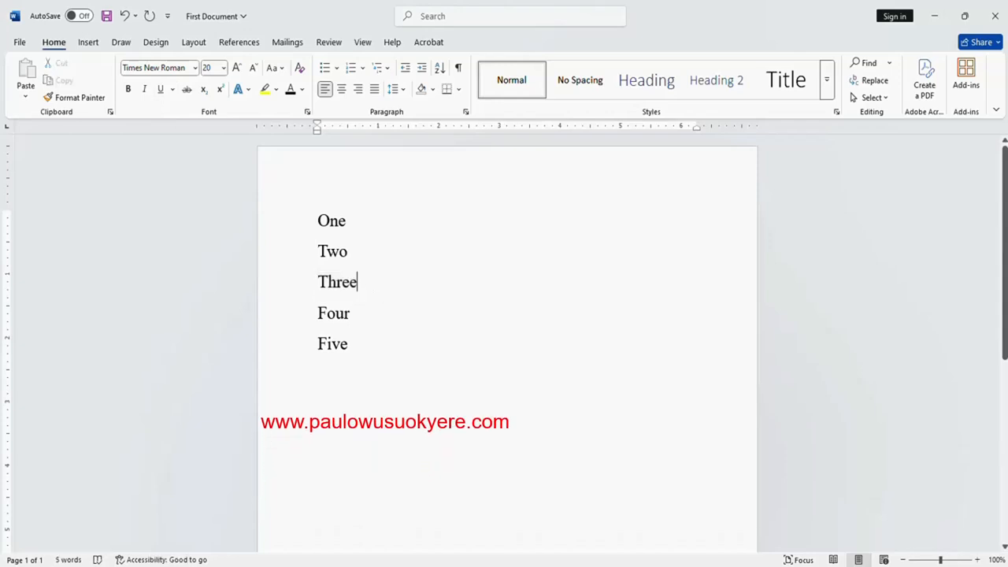
Format all five lines as a bulleted list with solid round bullets.
{"action": "left_click_drag", "start_coordinate": [352, 345], "coordinate": [318, 222]}
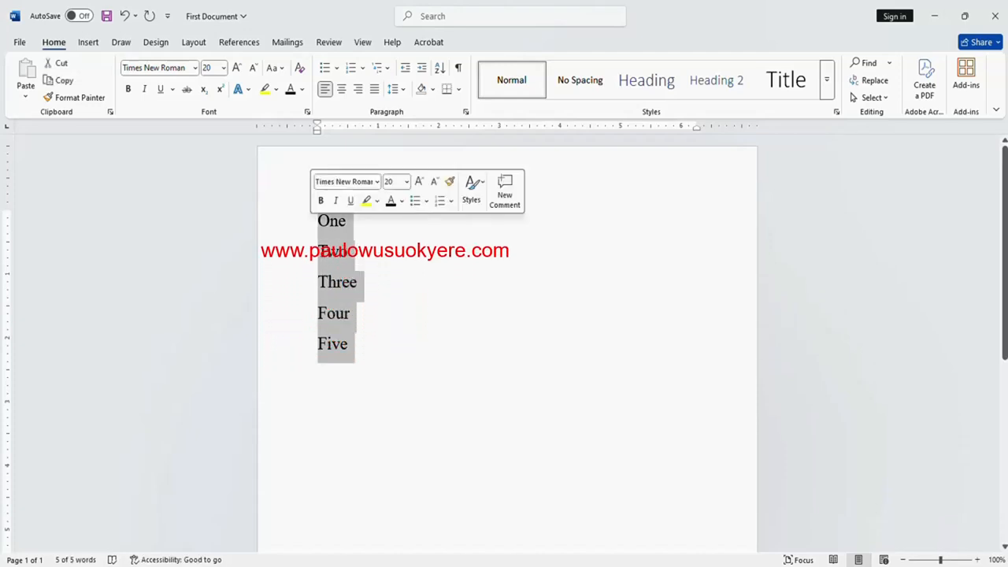
{"action": "left_click", "coordinate": [337, 69]}
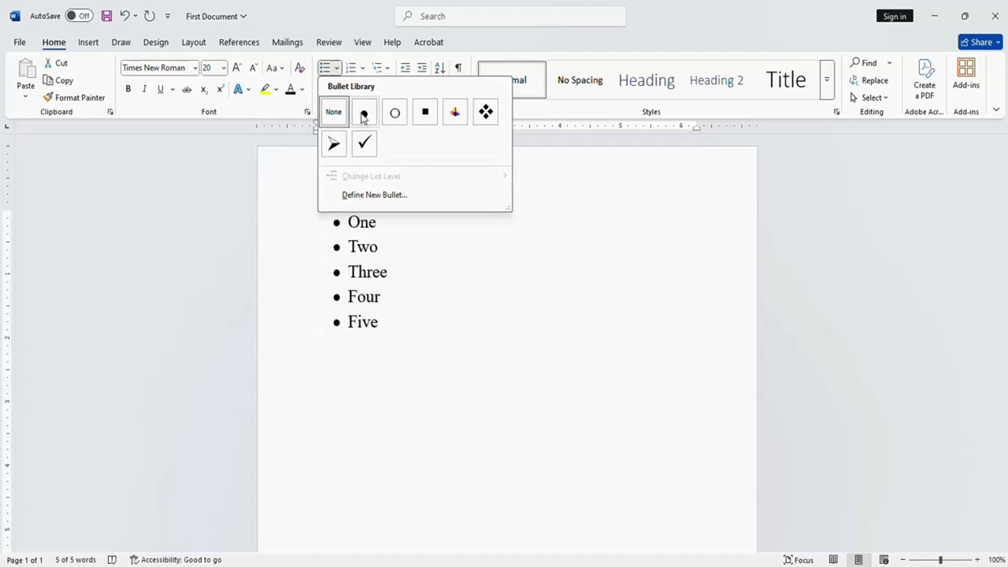
{"action": "left_click", "coordinate": [363, 115]}
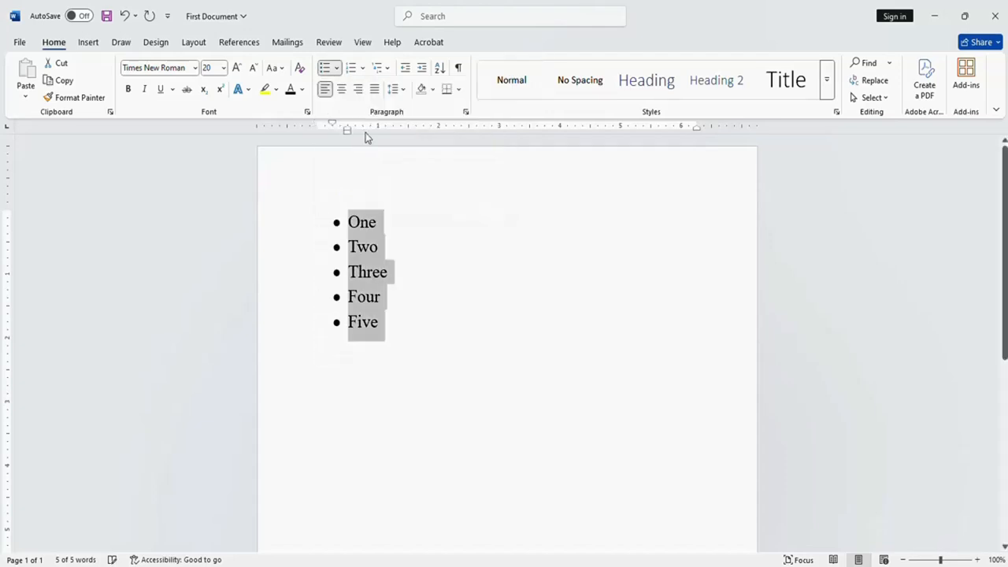
{"action": "left_click", "coordinate": [379, 322]}
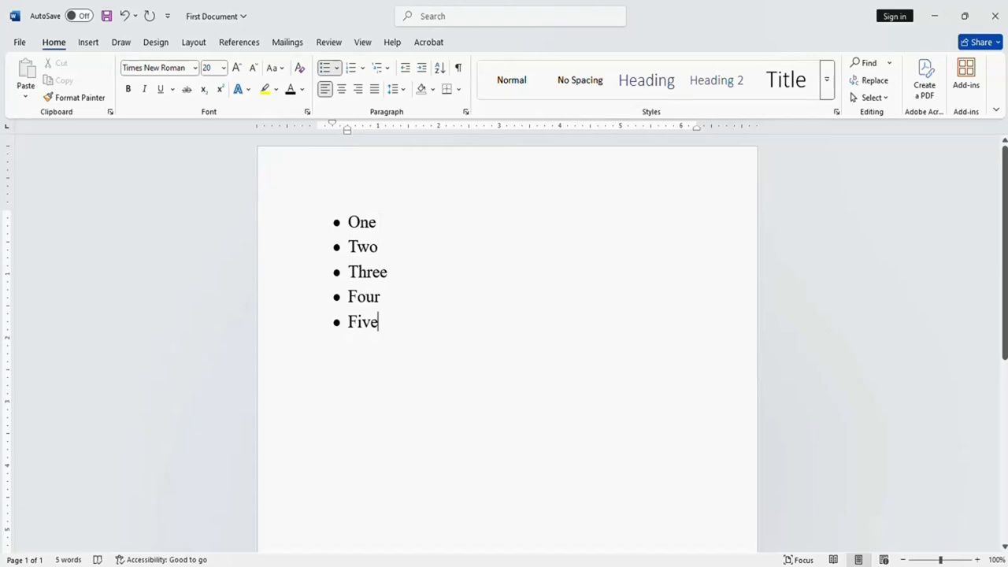
Remove the bullets from all five lines by setting the bullet style to None.
{"action": "key", "text": "ctrl+a"}
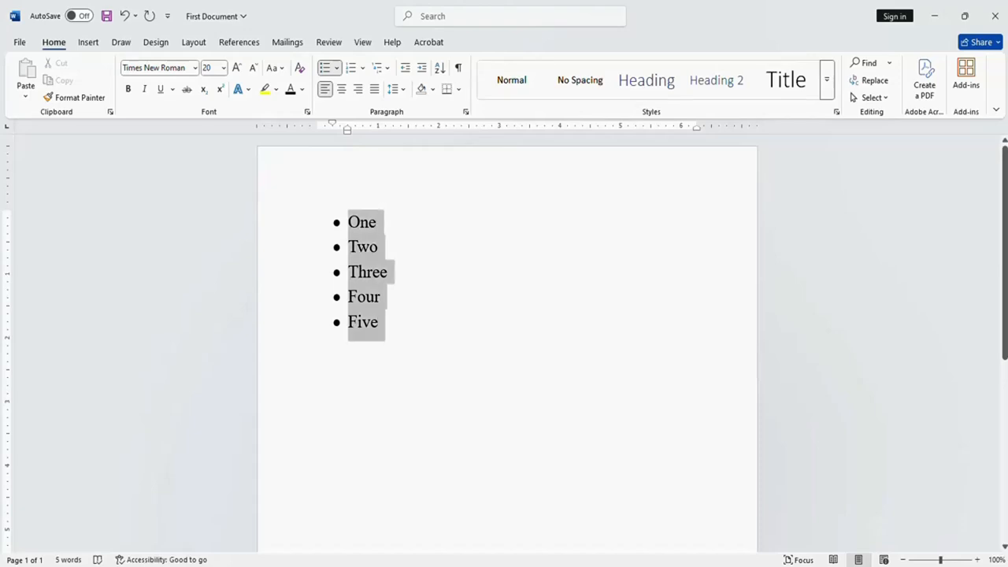
{"action": "left_click", "coordinate": [337, 68]}
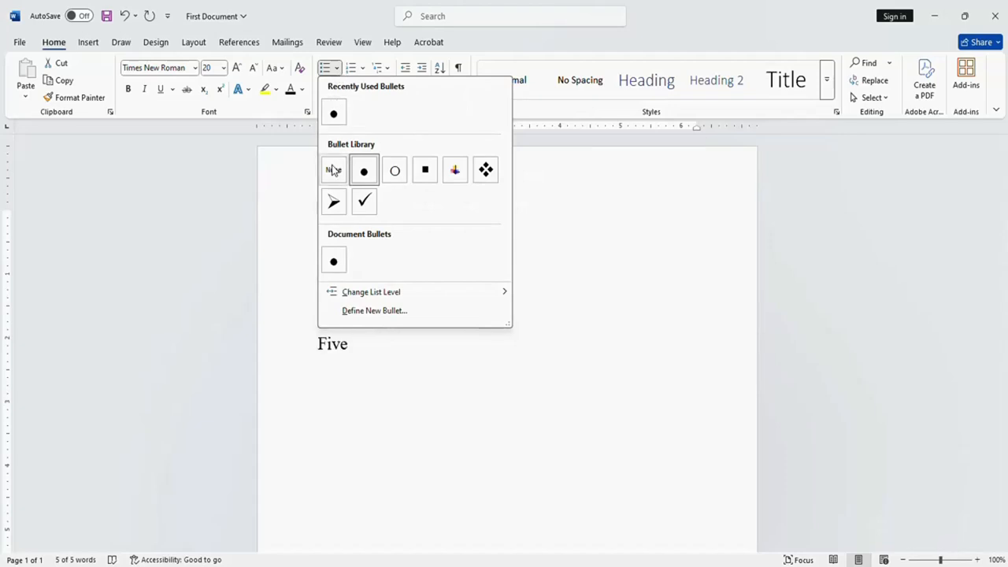
{"action": "left_click", "coordinate": [332, 171]}
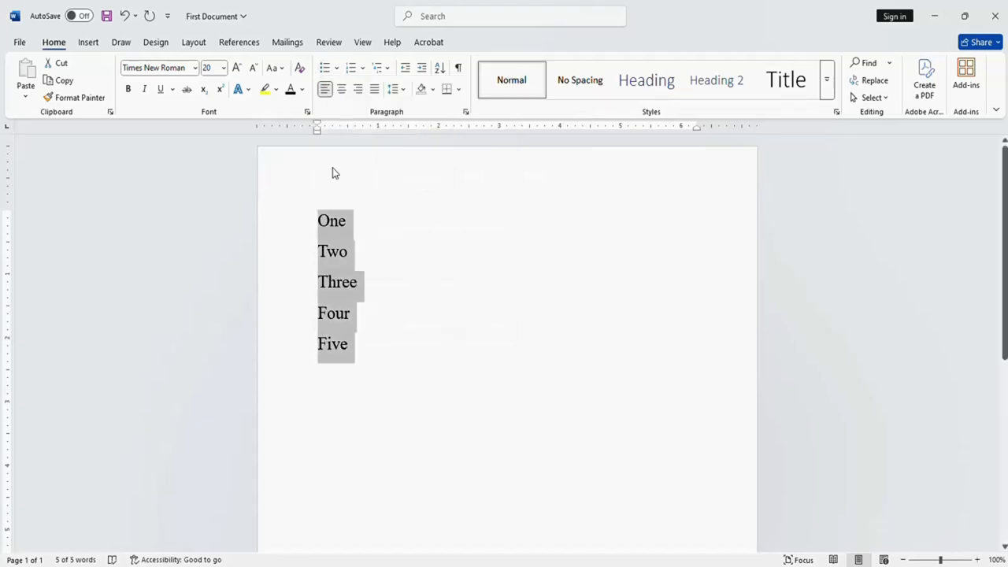
{"action": "left_click", "coordinate": [348, 344]}
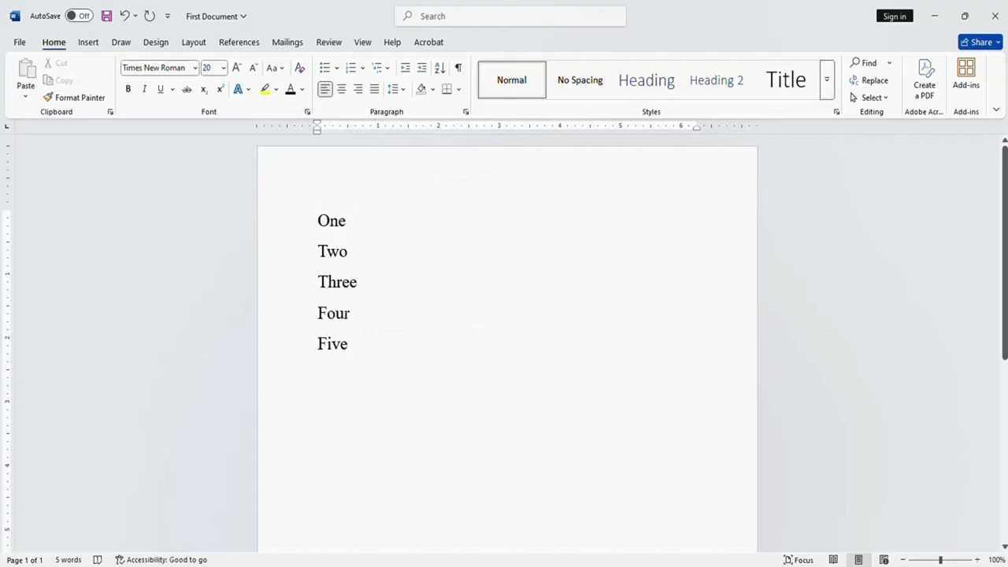
Format all five lines as a numbered list in the 1. 2. 3. number format.
{"action": "key", "text": "ctrl+a"}
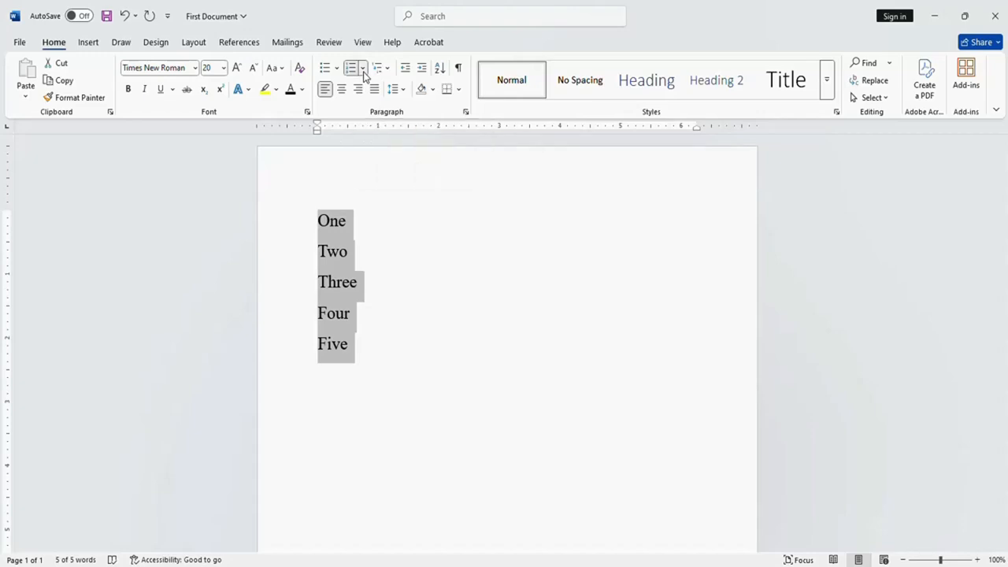
{"action": "left_click", "coordinate": [362, 69]}
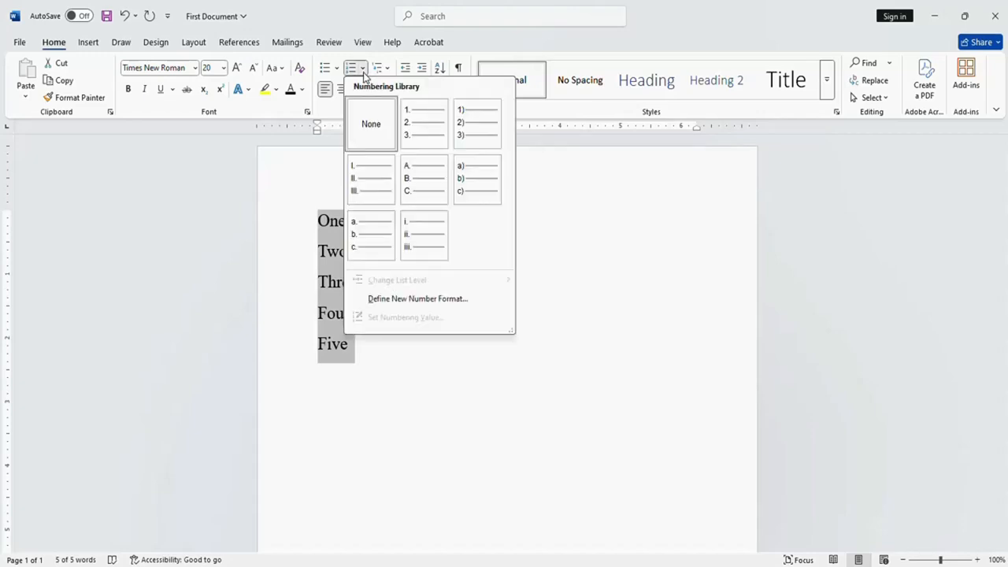
{"action": "left_click", "coordinate": [417, 120]}
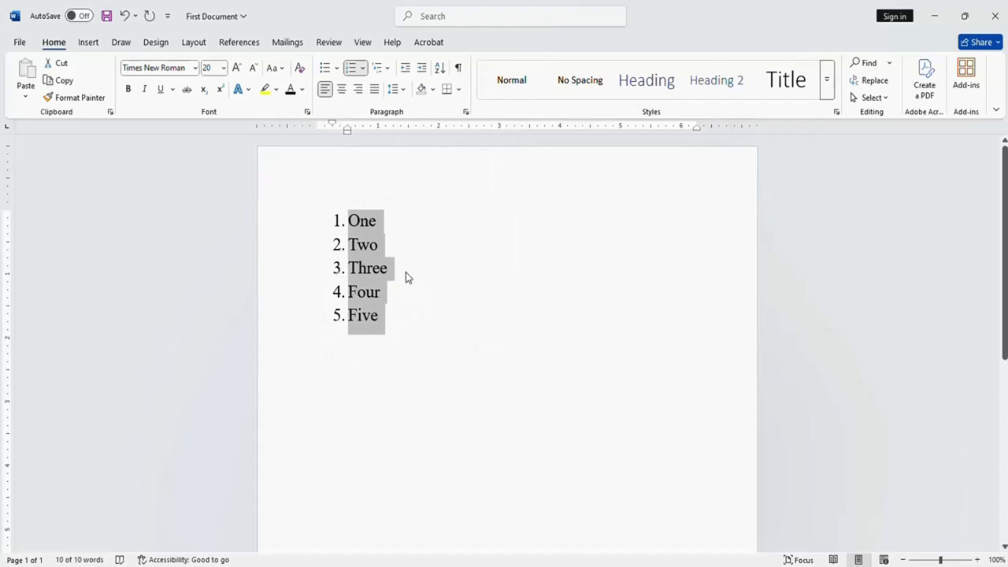
{"action": "left_click", "coordinate": [383, 316]}
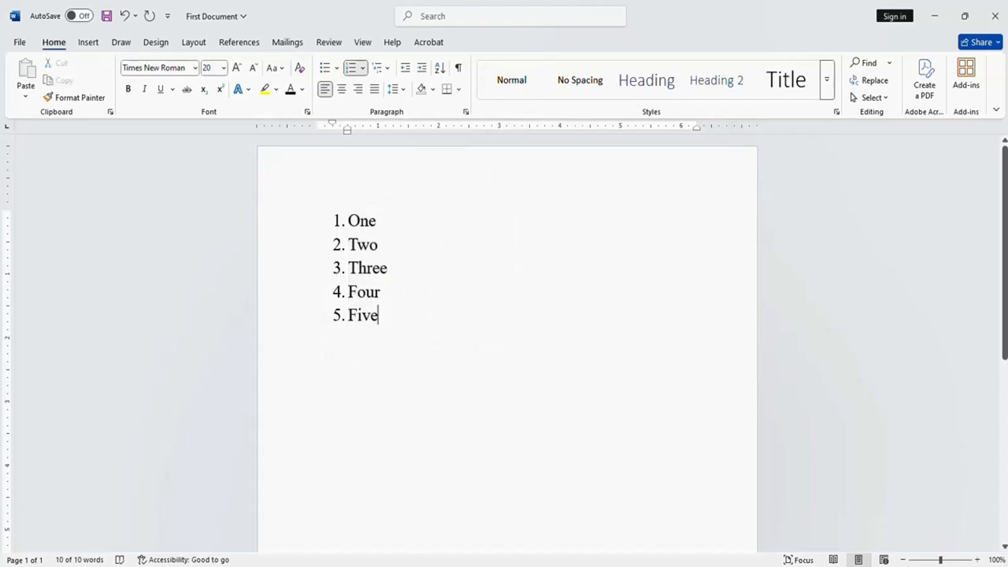
Remove the numbering from all five lines by setting the number format to None.
{"action": "left_click_drag", "start_coordinate": [383, 317], "coordinate": [349, 222]}
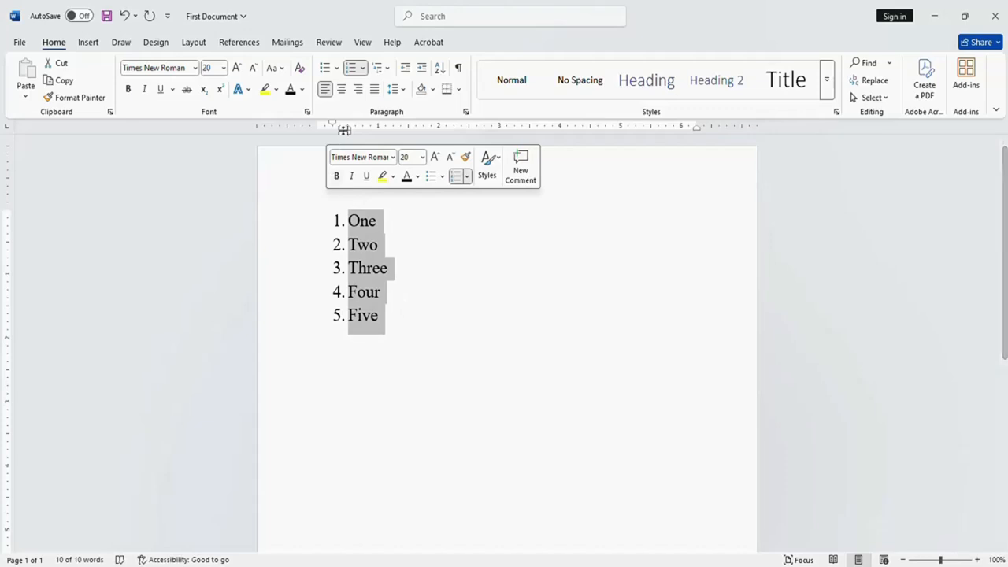
{"action": "left_click", "coordinate": [363, 70]}
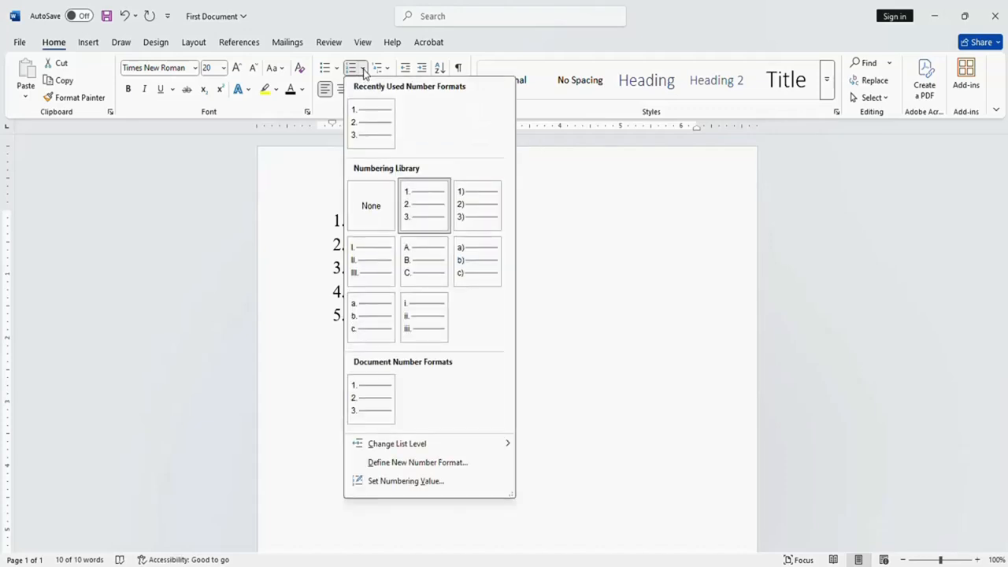
{"action": "left_click", "coordinate": [367, 198]}
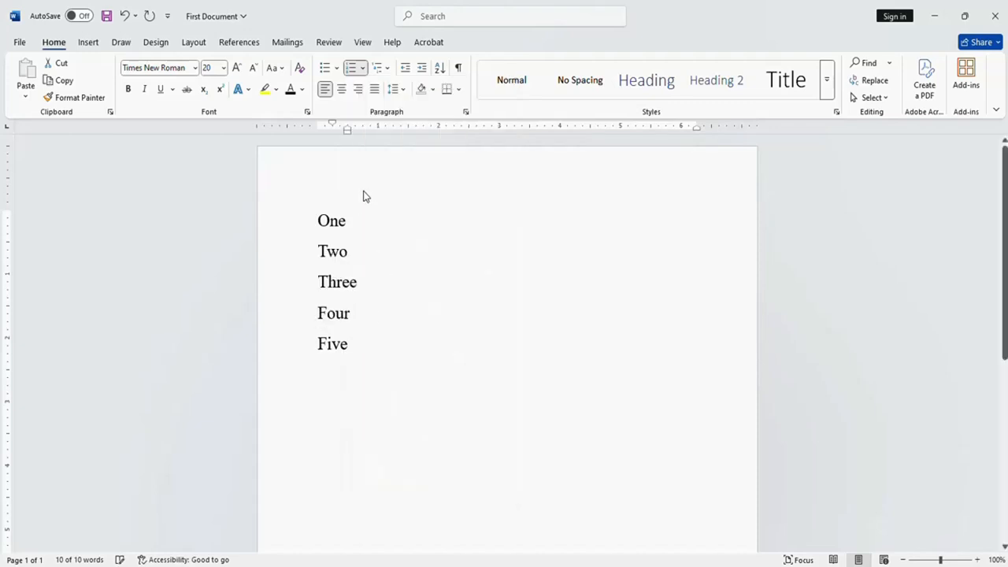
{"action": "left_click", "coordinate": [375, 327]}
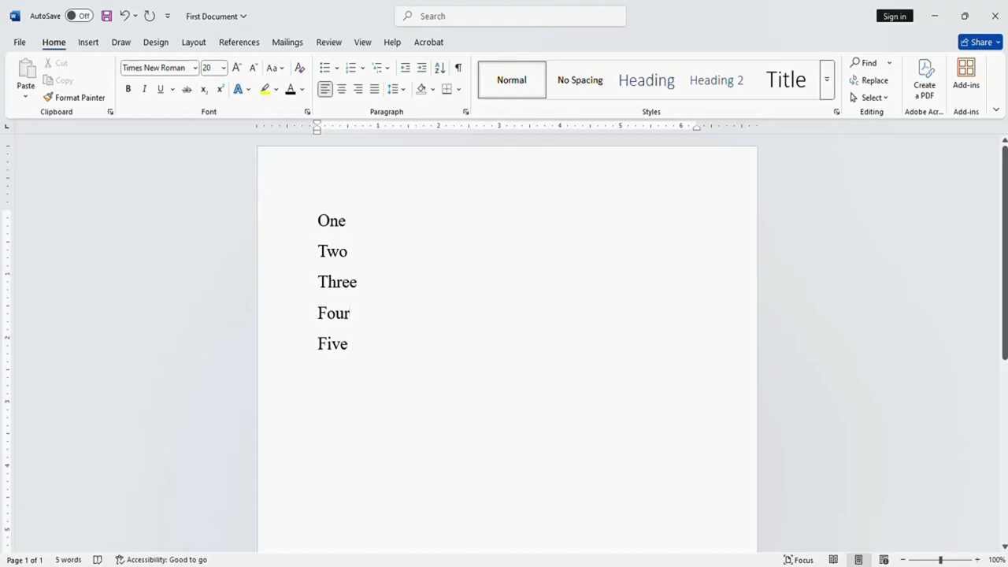
Place the text cursor on an empty line below "Five" and save the document under its existing name.
{"action": "key", "text": "Down"}
{"action": "key", "text": "Down"}
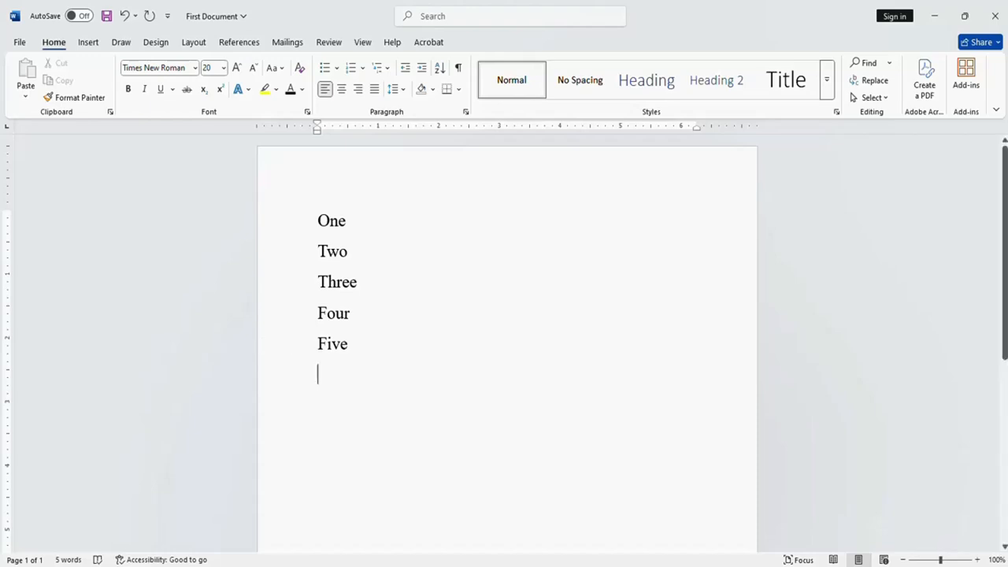
{"action": "left_click", "coordinate": [20, 43]}
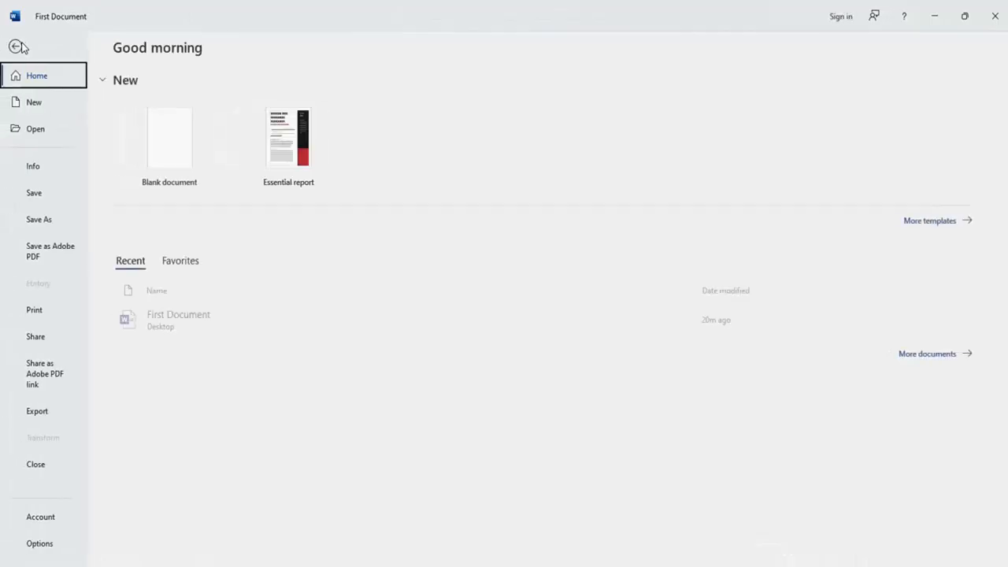
{"action": "left_click", "coordinate": [36, 195]}
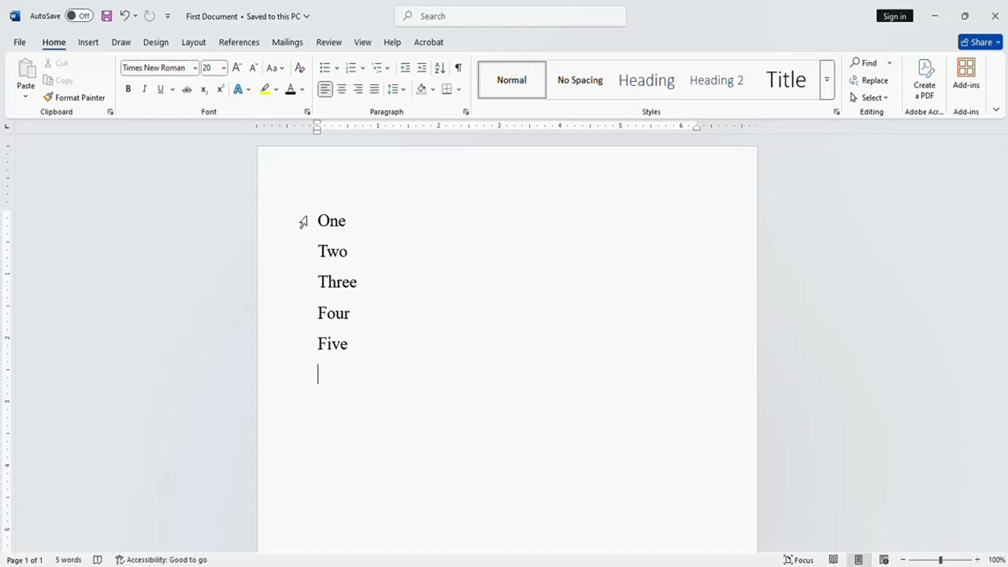
{"action": "left_click", "coordinate": [17, 41]}
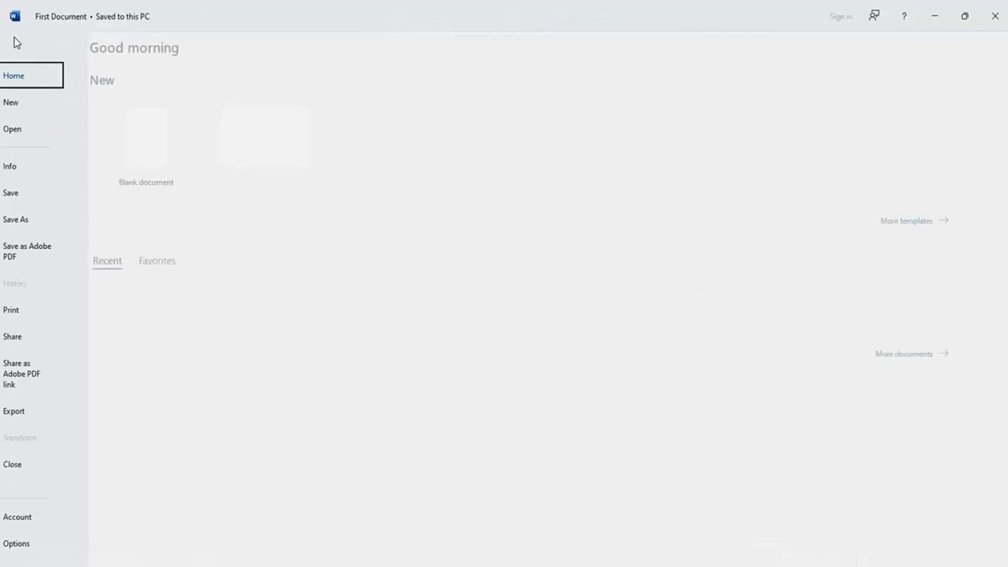
{"action": "left_click", "coordinate": [35, 194]}
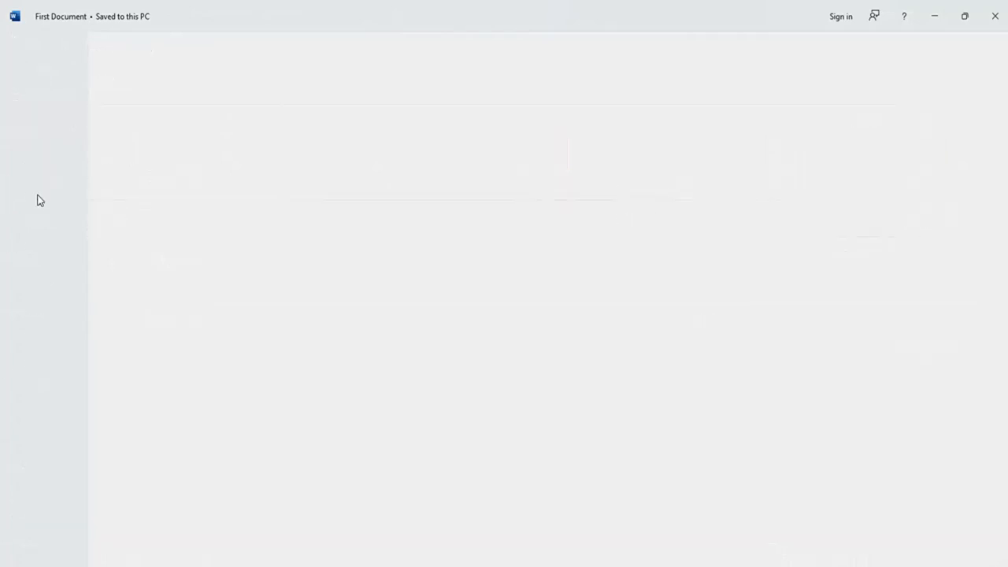